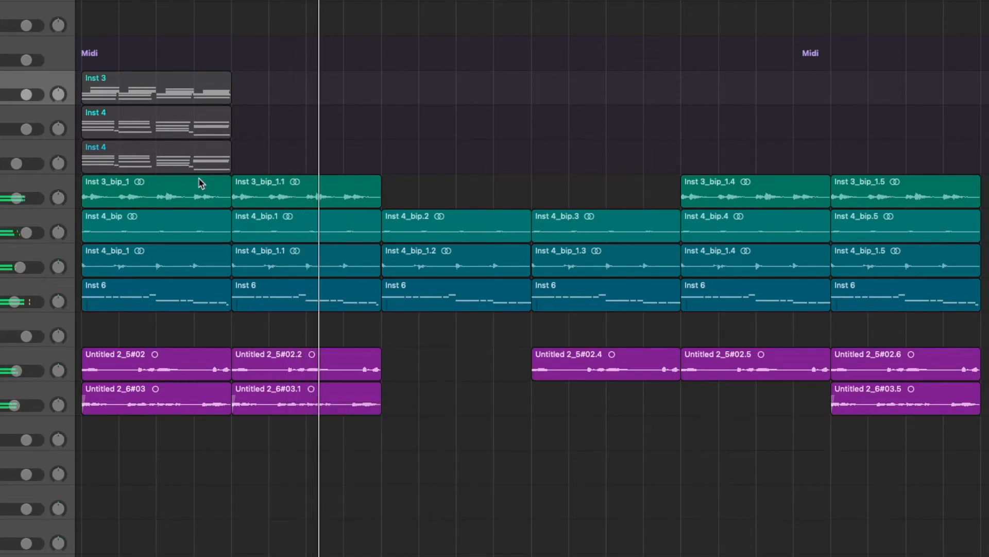
key(XF86AudioLowerVolume)
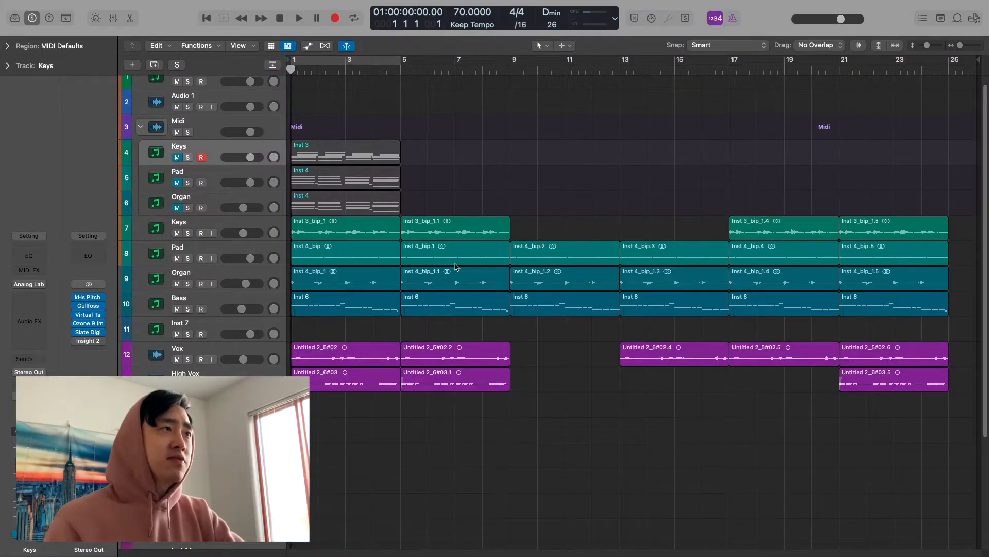
- Examine the kHs Pitch Shifter settings on the Stereo Out channel and close the plug-in
click(89, 299)
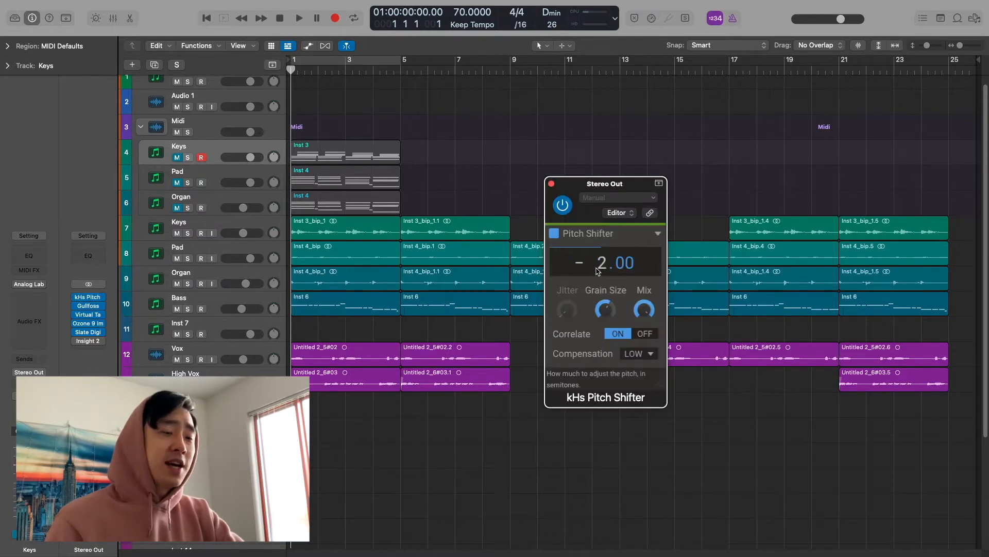
click(551, 184)
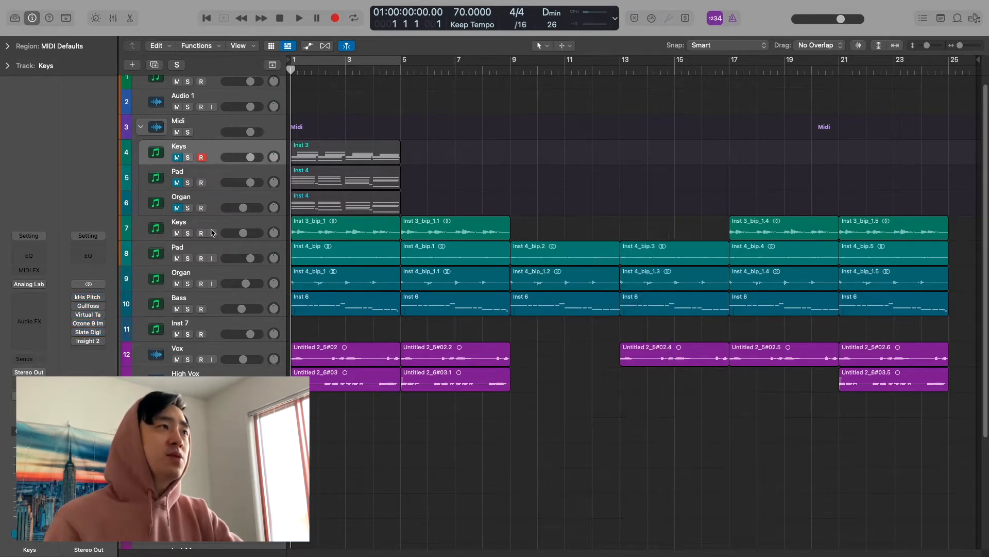
- Solo the bounced Keys track and play it with the Inst 3 MIDI region open in the Piano Roll
click(186, 234)
click(188, 234)
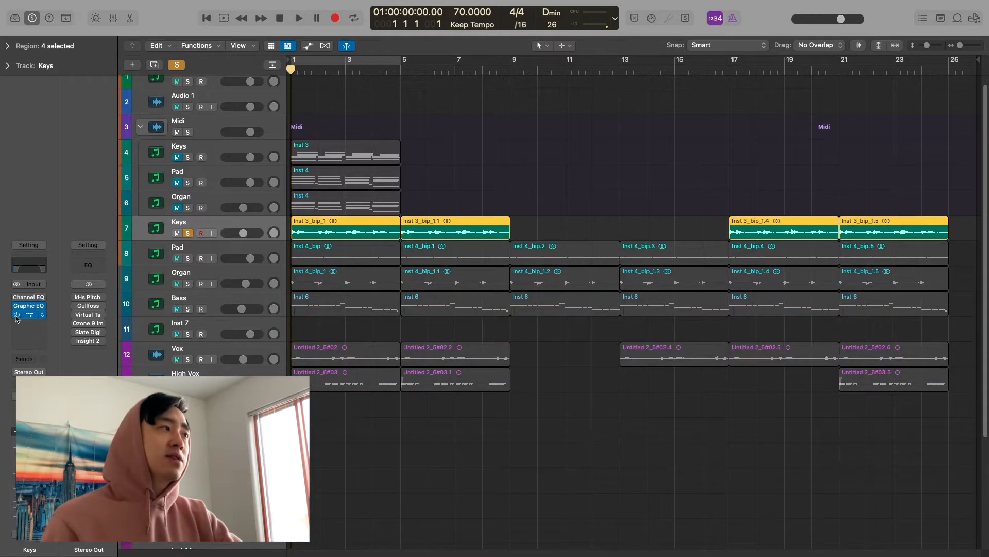
double_click(352, 161)
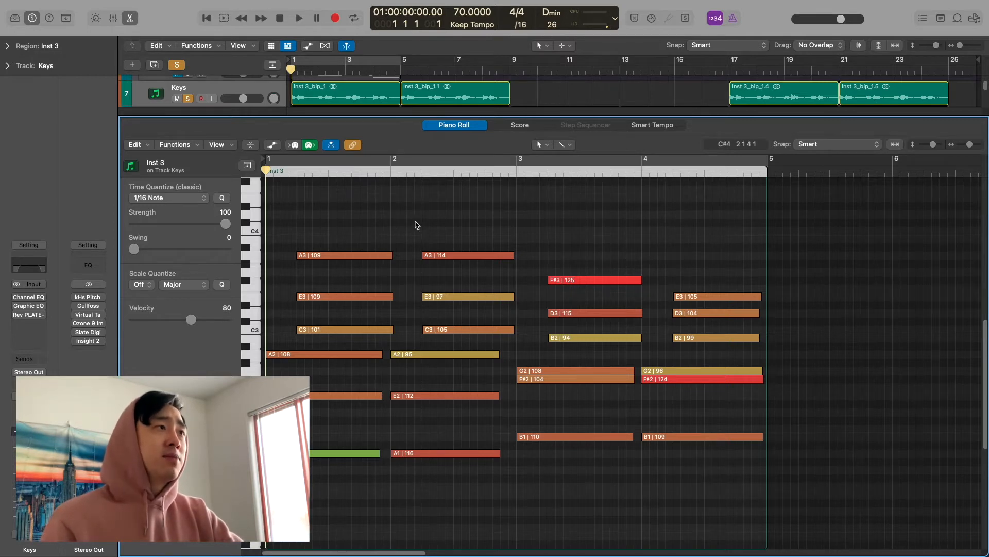
key(space)
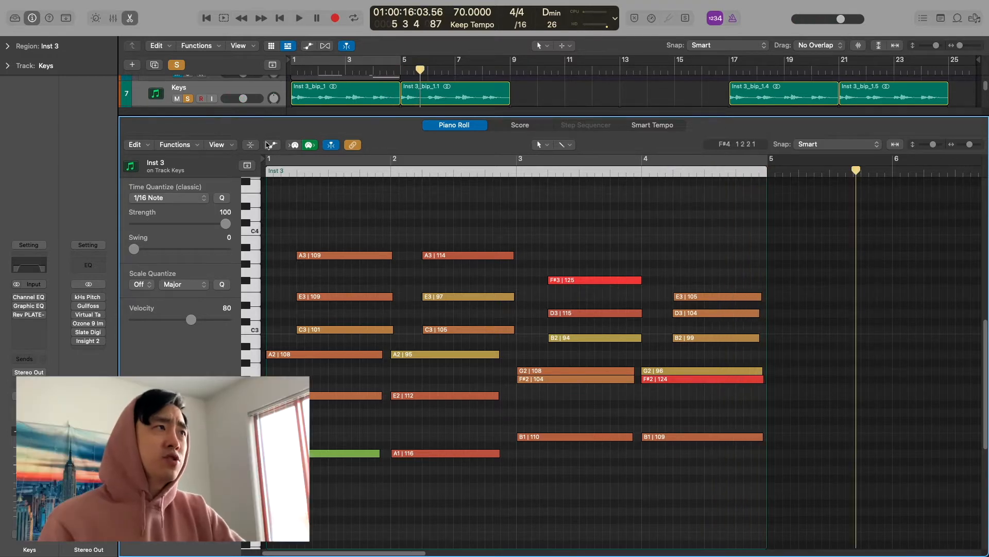
- Return the playhead to the start, examine the timing of the Keys chord notes up close, and close the Piano Roll
click(208, 19)
key(super+Right)
key(super+Right)
key(super+Right)
key(super+Right)
key(super+Right)
key(super+Right)
key(super+Right)
key(super+Right)
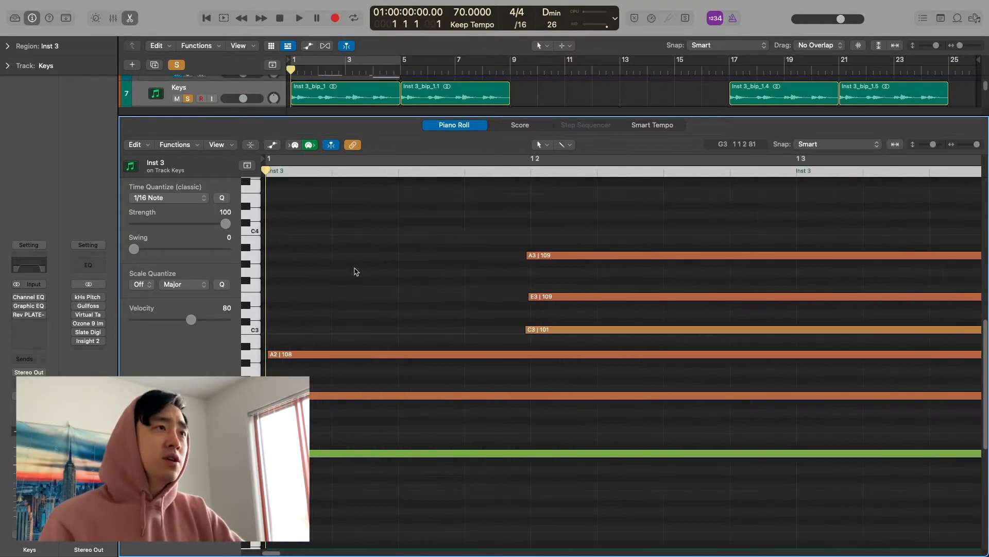
scroll(525, 335, right, 8)
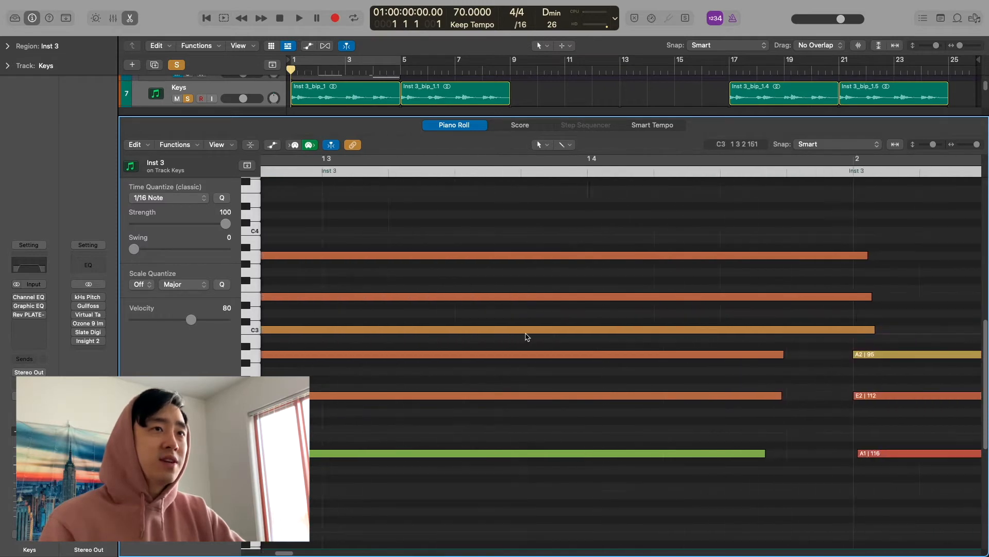
key(super+Right)
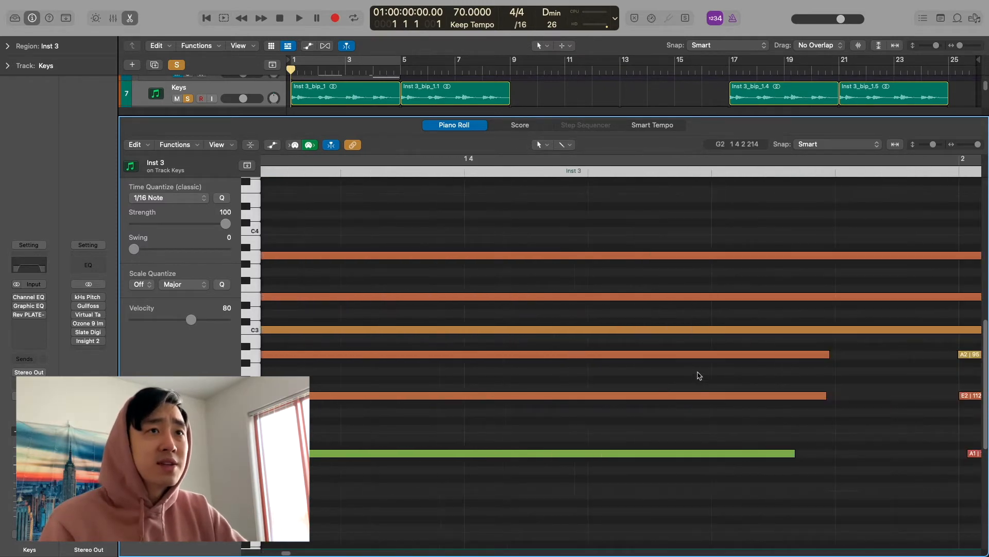
key(super+Left)
key(super+Left)
key(super+Left)
key(super+Left)
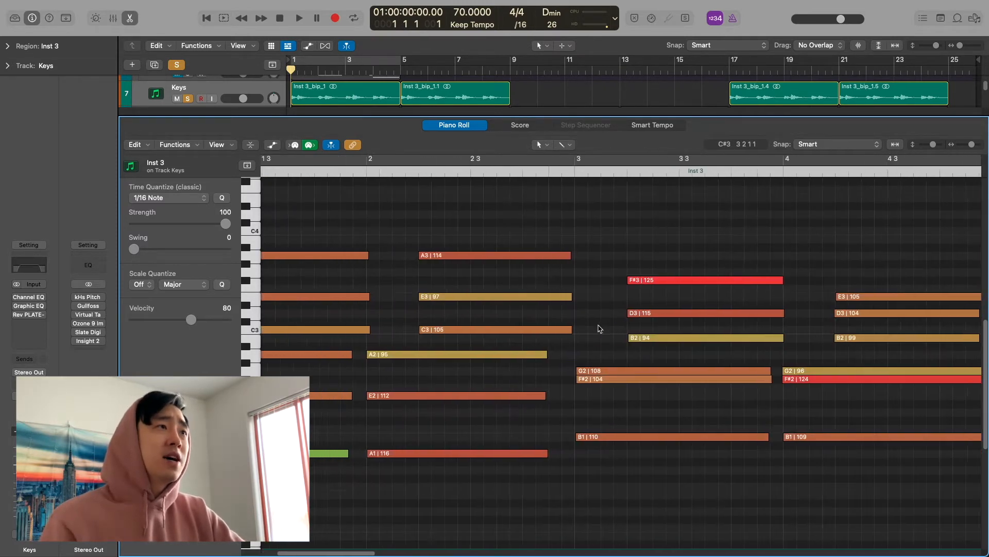
key(e)
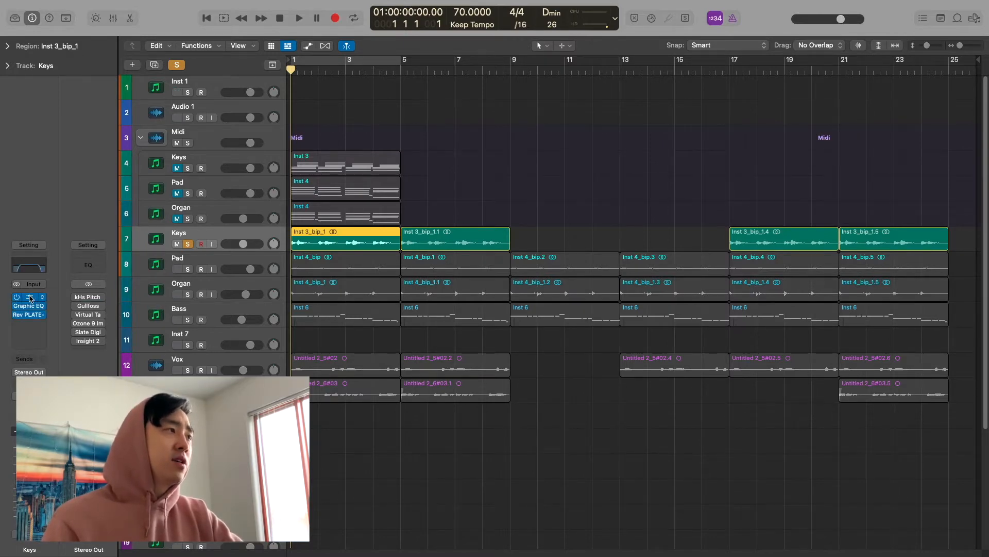
- Examine the Channel EQ, Vintage Graphic EQ and Rev PLATE-140 on the Keys track during playback, and close all three
click(30, 298)
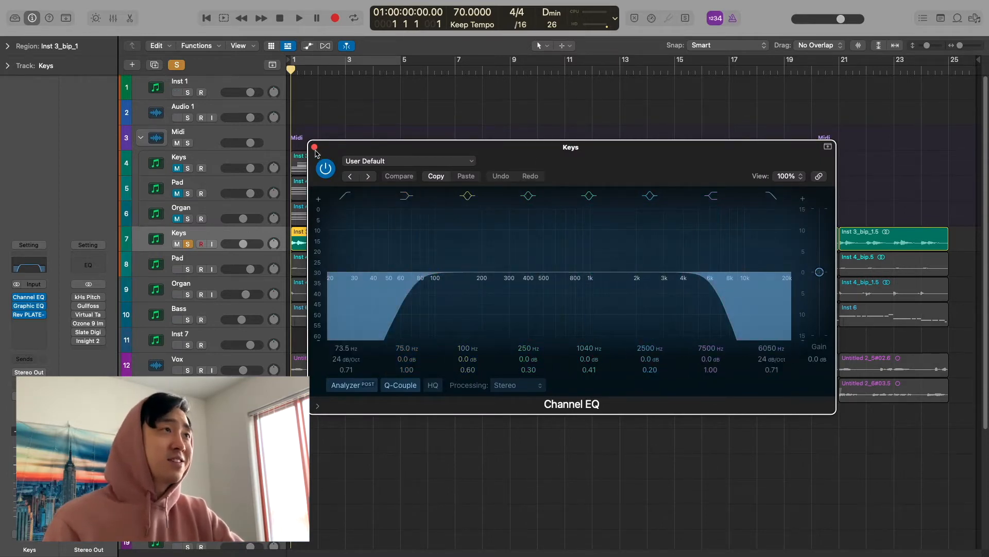
click(30, 306)
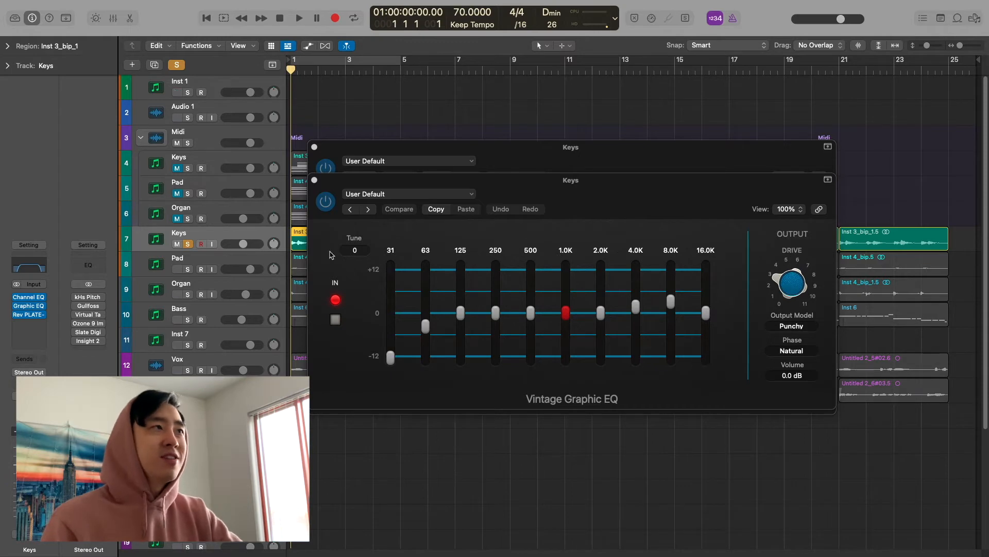
click(32, 317)
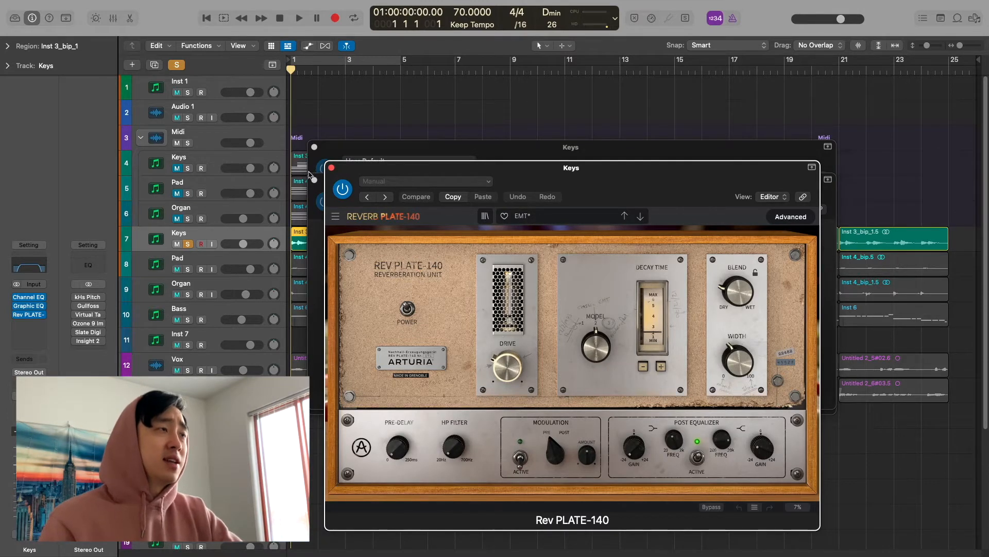
key(space)
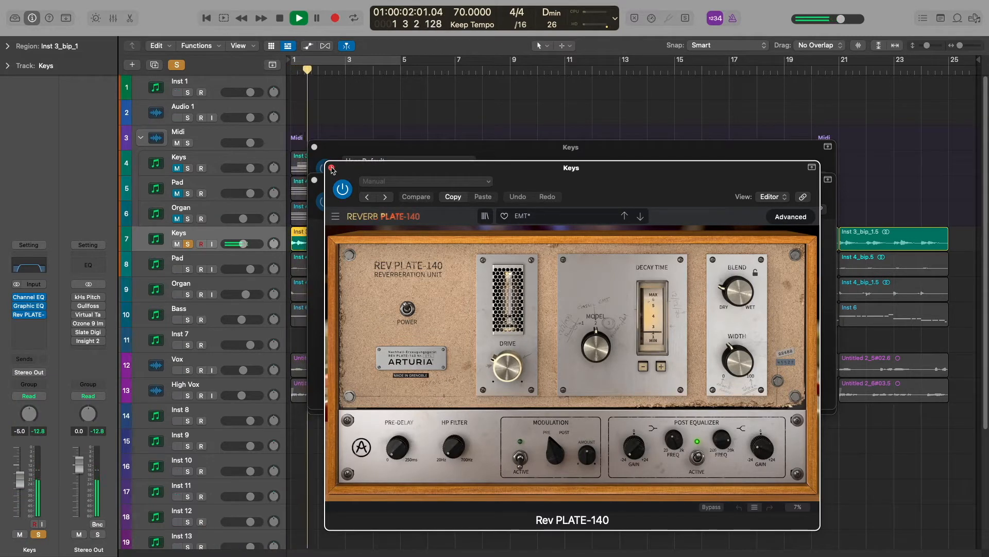
click(332, 168)
click(314, 180)
click(315, 148)
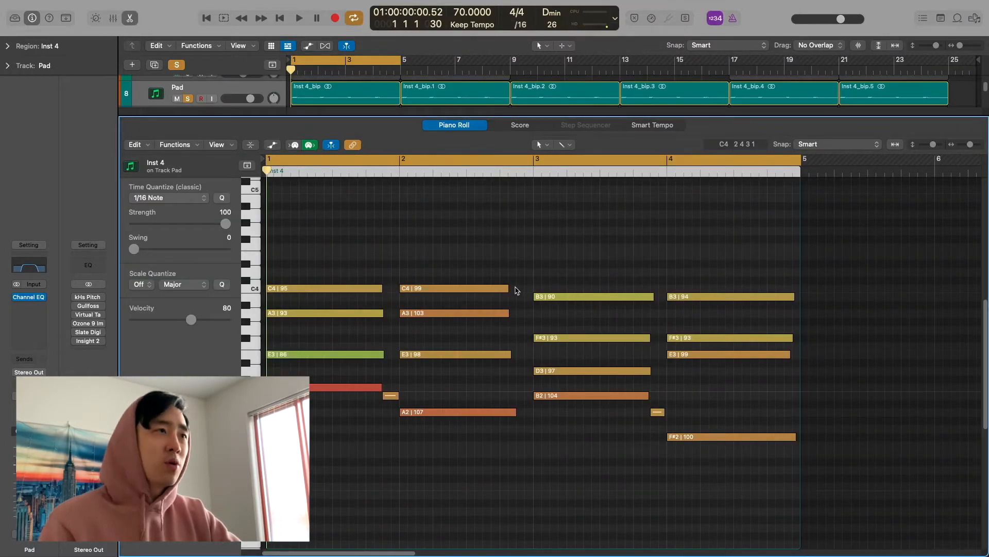
- Play the Pad part through while viewing its Inst 4 chords, stop playback and close the Piano Roll
key(space)
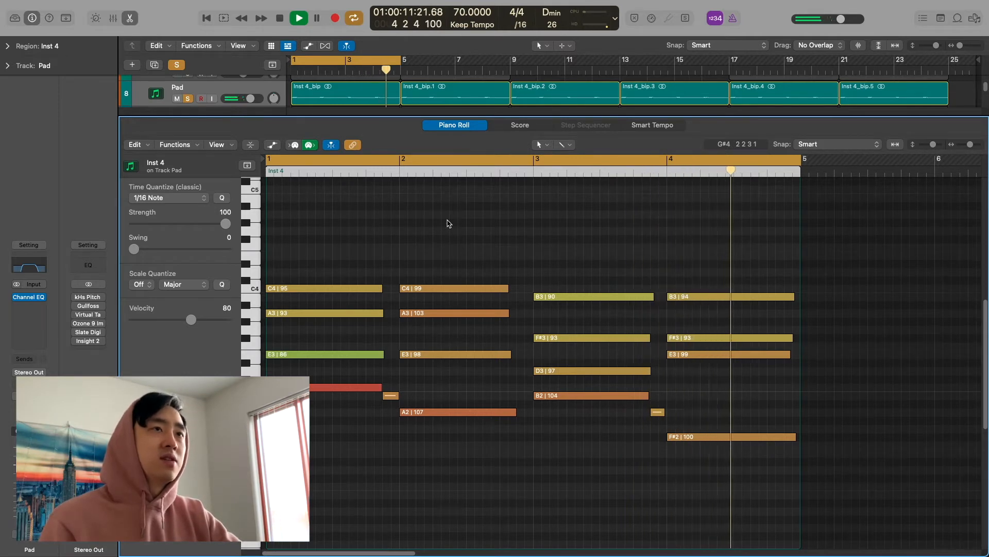
key(space)
key(p)
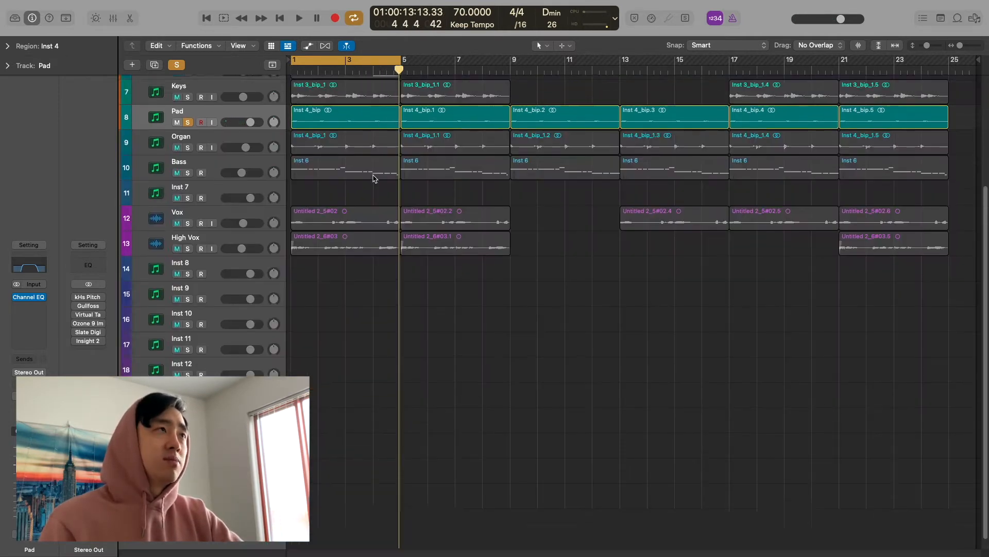
- Select the bounced Pad track's first region, examine the track's Channel EQ cuts, close the plug-in and clear the region selection
scroll(374, 178, up, 5)
click(331, 246)
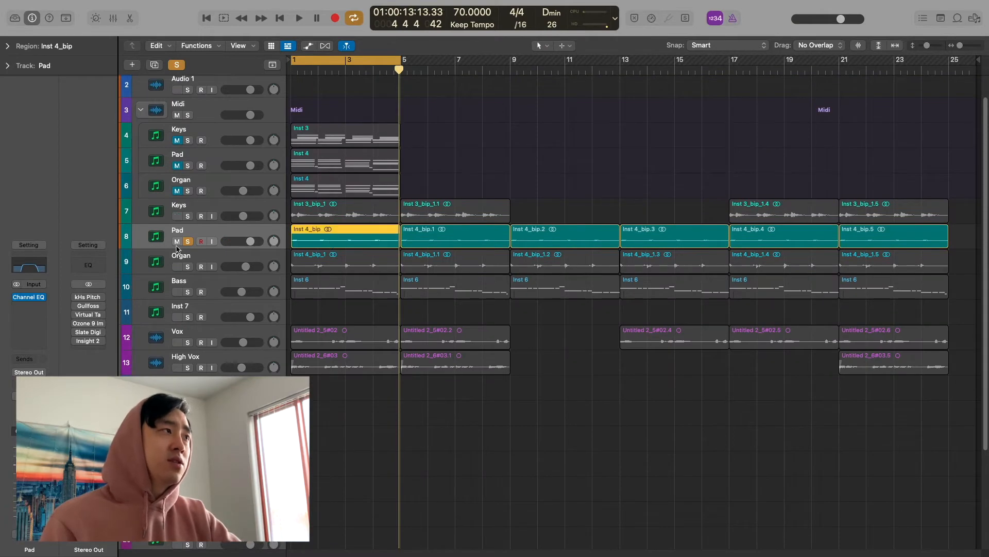
click(29, 299)
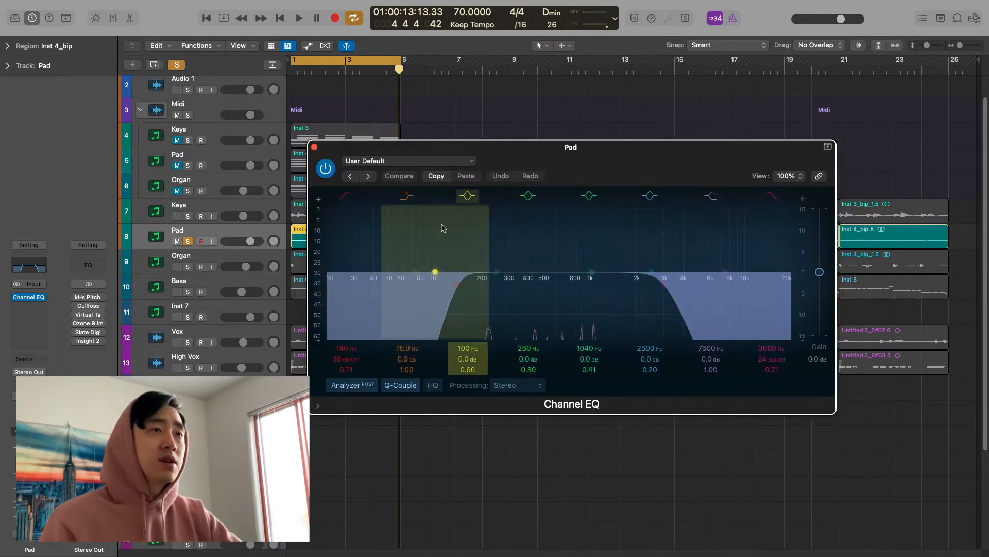
click(314, 147)
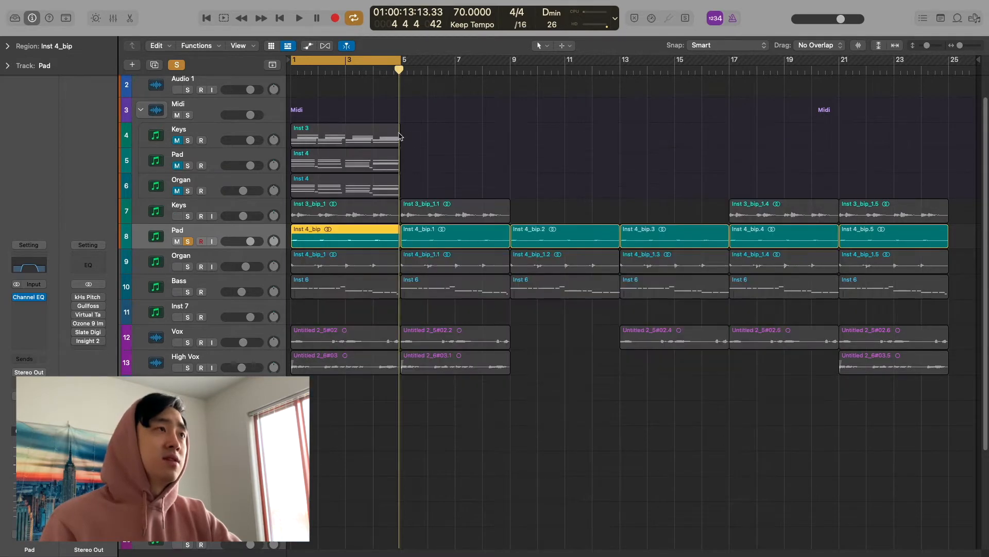
click(397, 297)
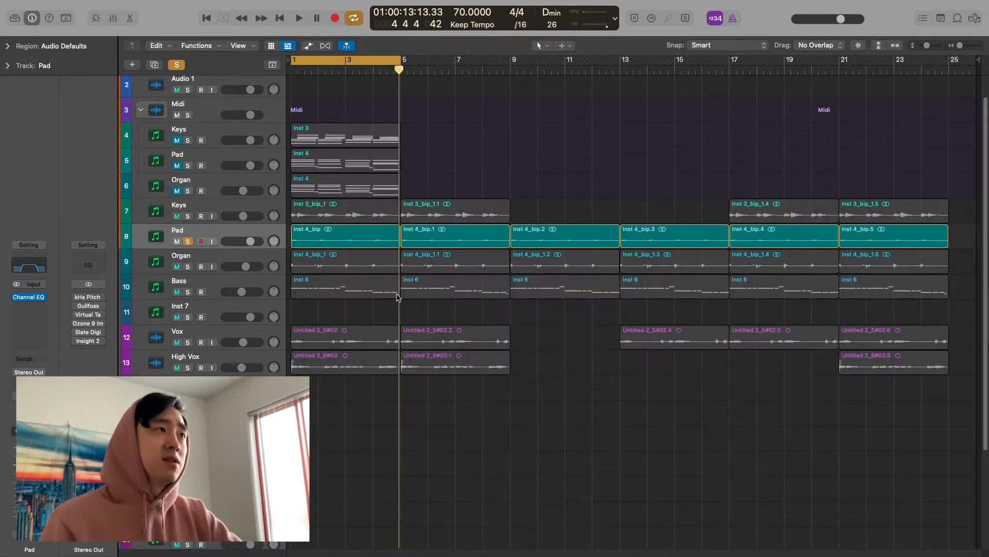
- Switch the solo from the Pad track to the bounced Organ track and select the Organ's first region
click(188, 241)
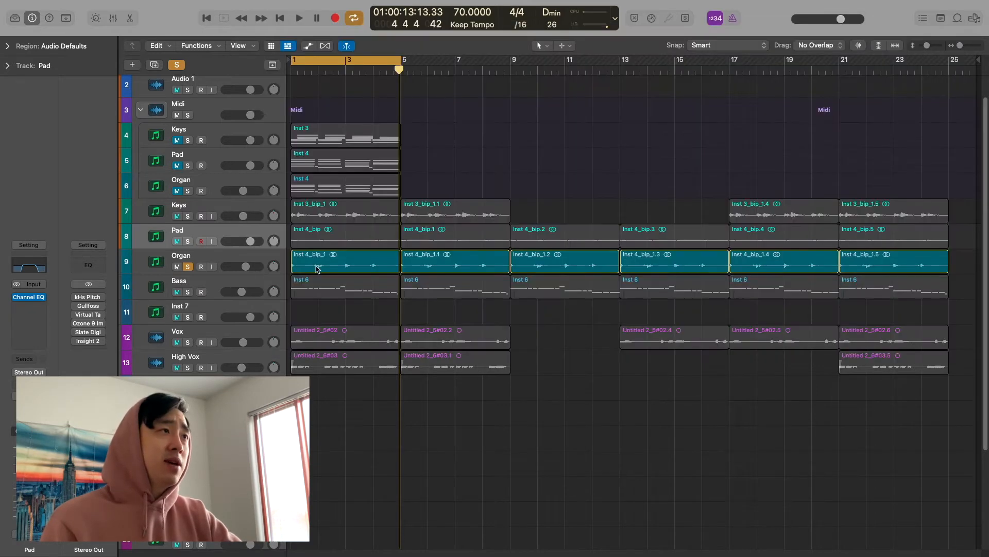
click(302, 257)
click(232, 251)
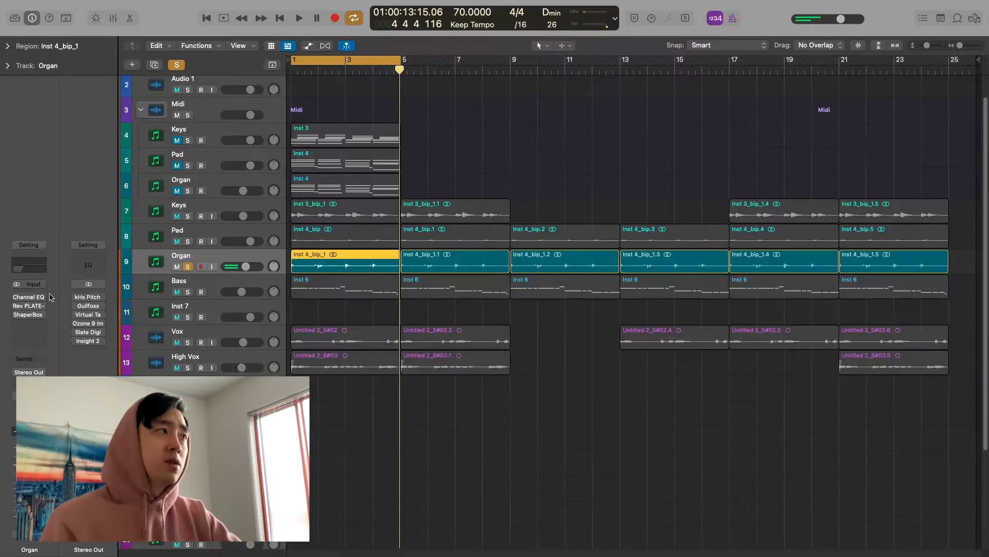
- Examine the Organ track's Channel EQ, Rev PLATE-140 and ShaperBox 2 volume curve, and play the part to hear the processing
click(40, 298)
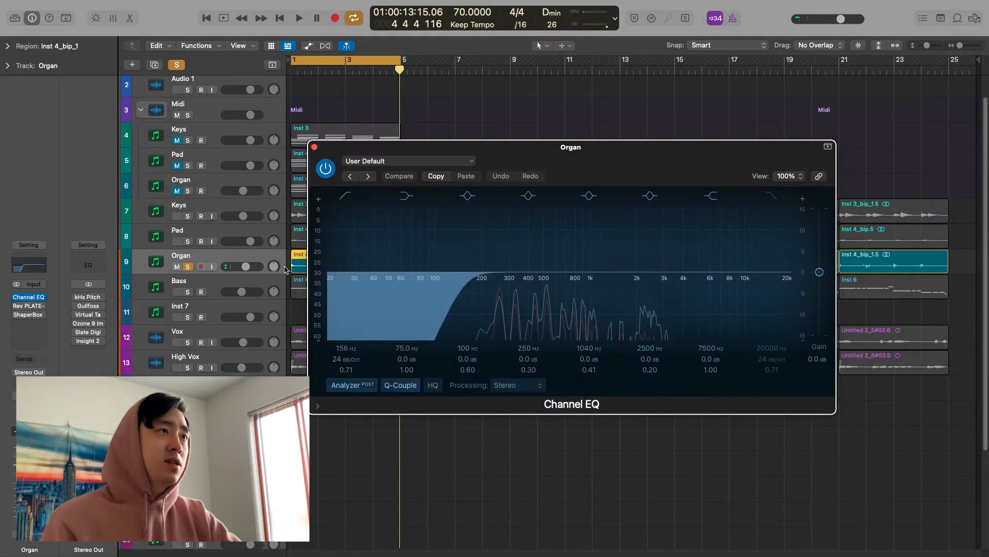
click(26, 305)
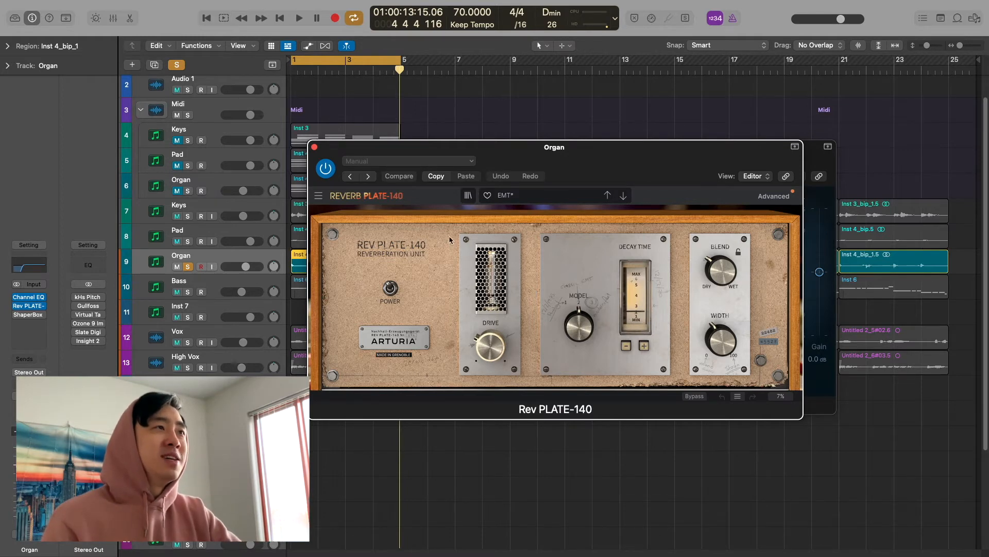
click(315, 148)
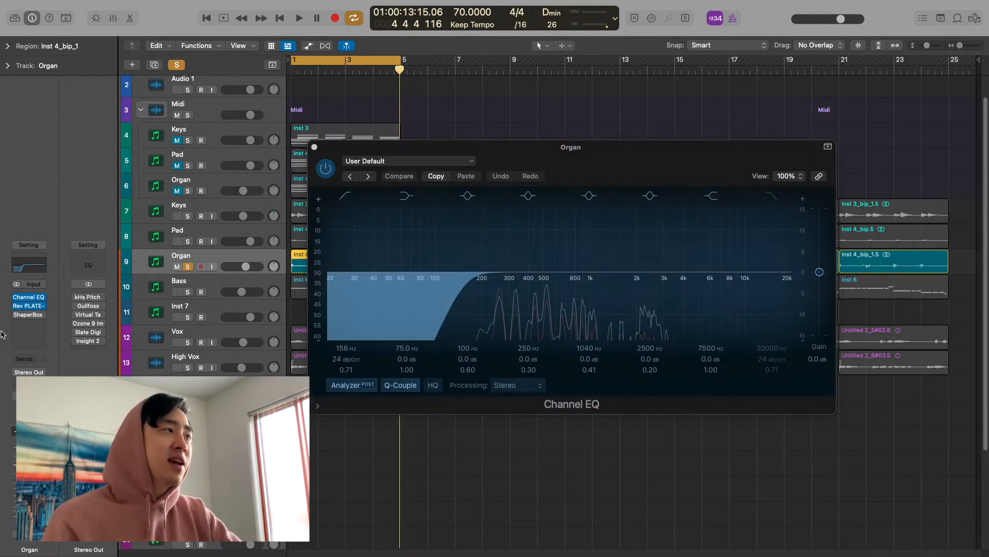
click(22, 315)
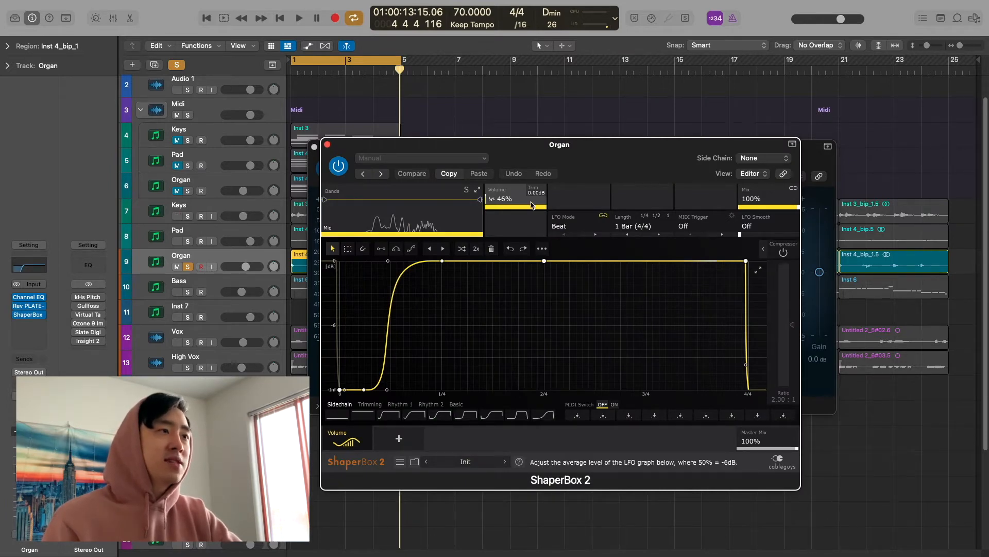
key(space)
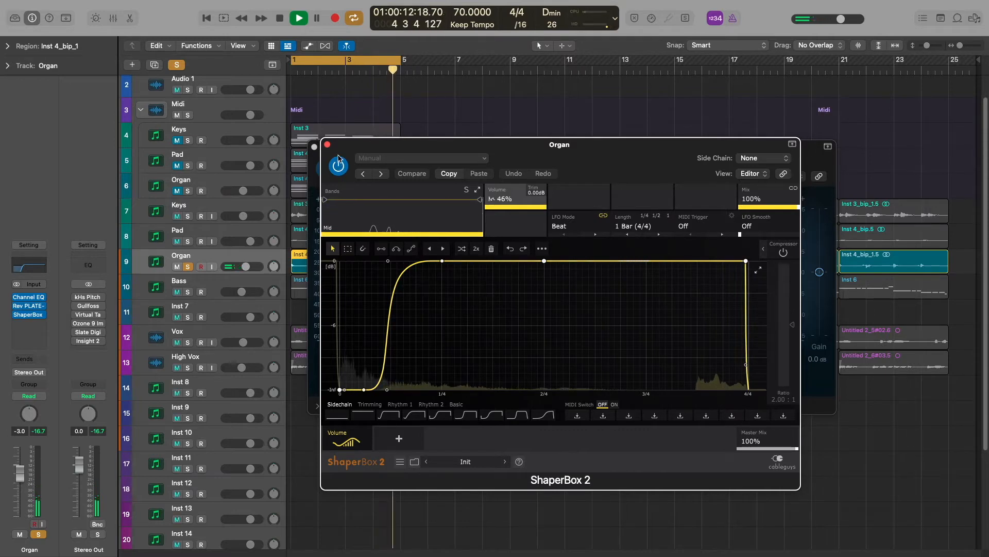
key(space)
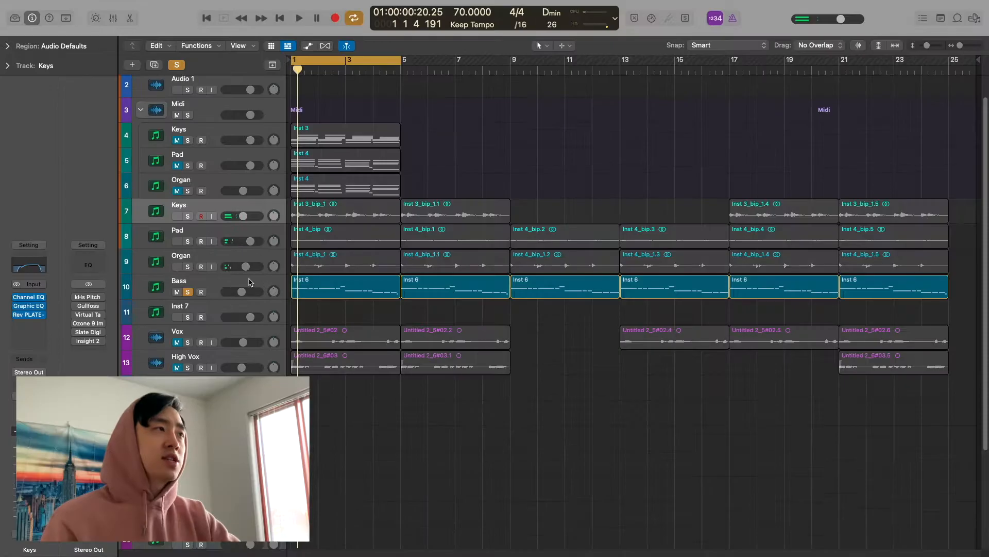
- Select the Bass track, clear the region selection and show its Scarbee Rickenbacker Bass instrument window
click(249, 282)
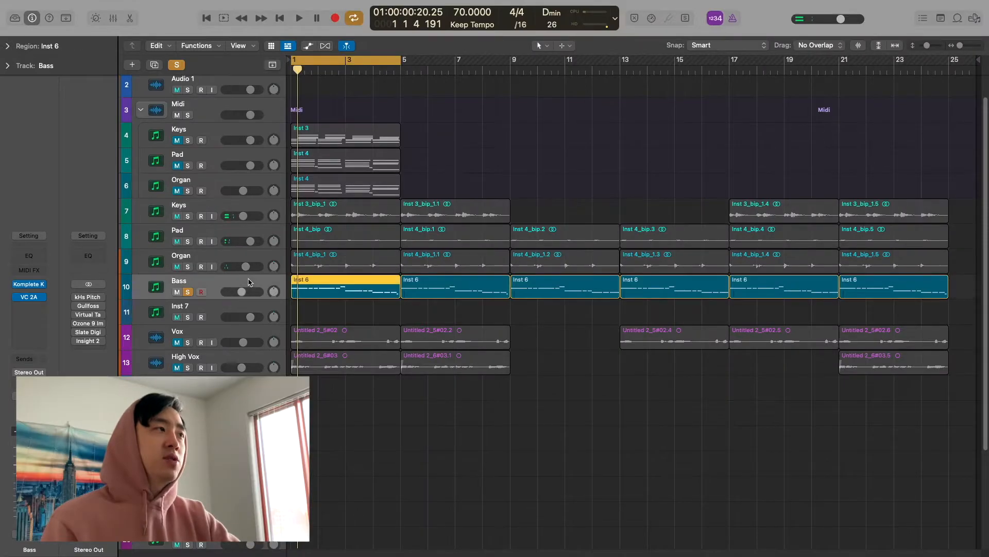
click(377, 308)
key(v)
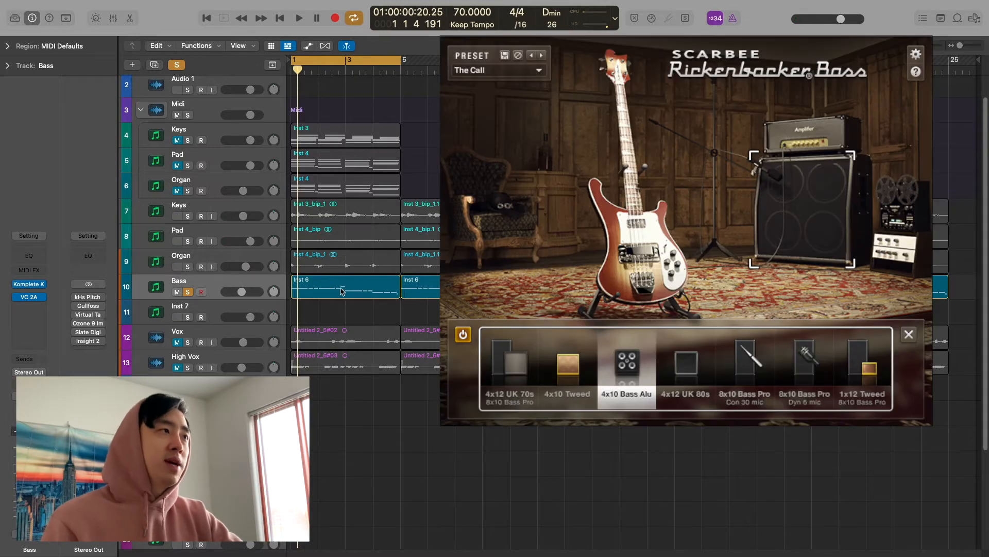
- Open the first Inst 6 bass region in the Piano Roll, hide the instrument window and play the looped bass line
double_click(342, 292)
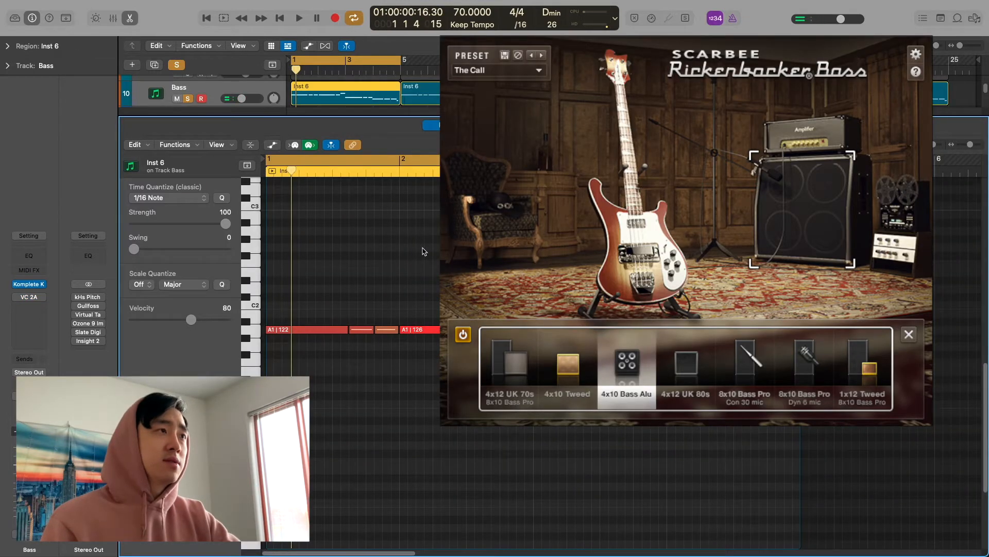
key(v)
key(space)
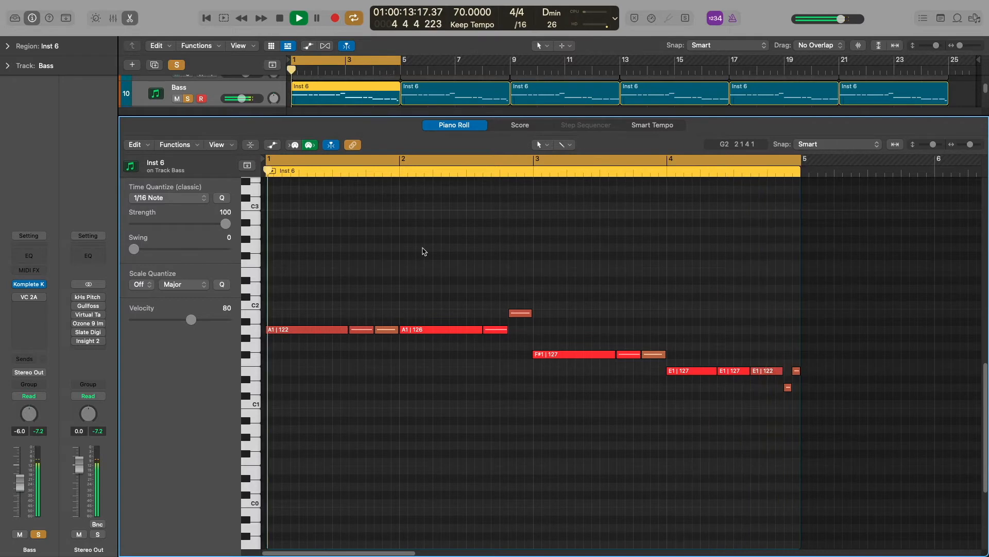
key(space)
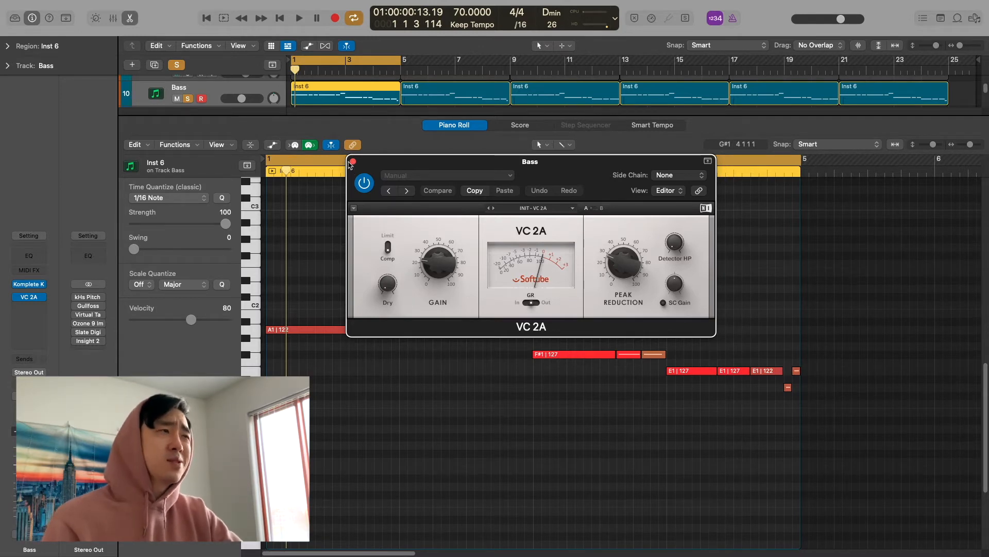
- Play the looped bass line through the VC 2A compressor, stop playback, and close the plug-in window and the Piano Roll
key(space)
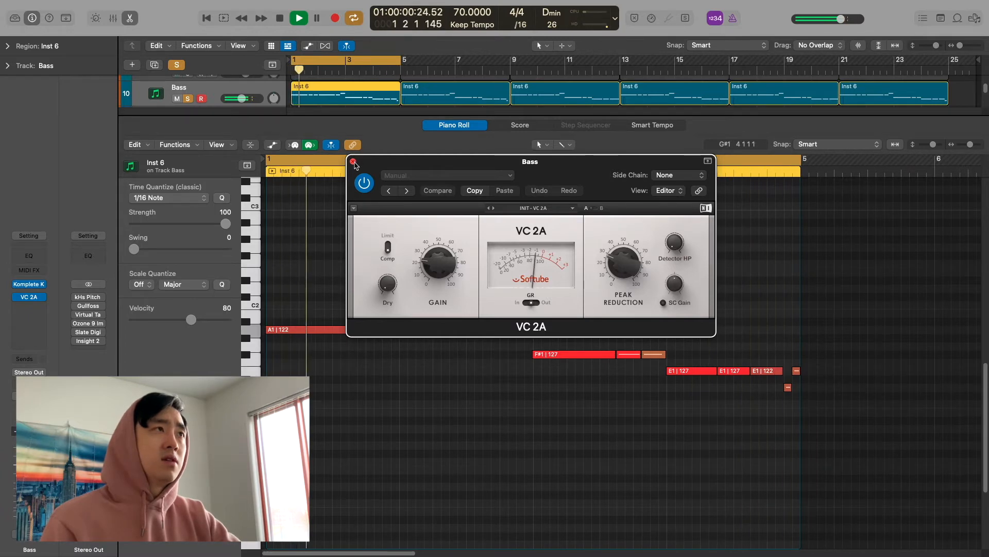
key(space)
click(353, 162)
key(e)
scroll(437, 313, up, 7)
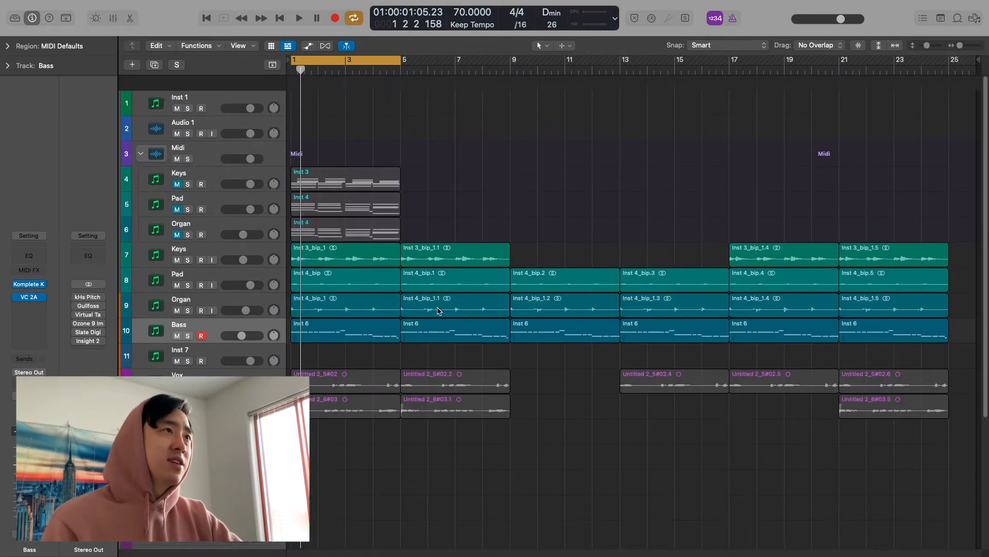
- Select and solo the Vox track, and play its loop with every plug-in except MetaTune bypassed
scroll(439, 309, down, 3)
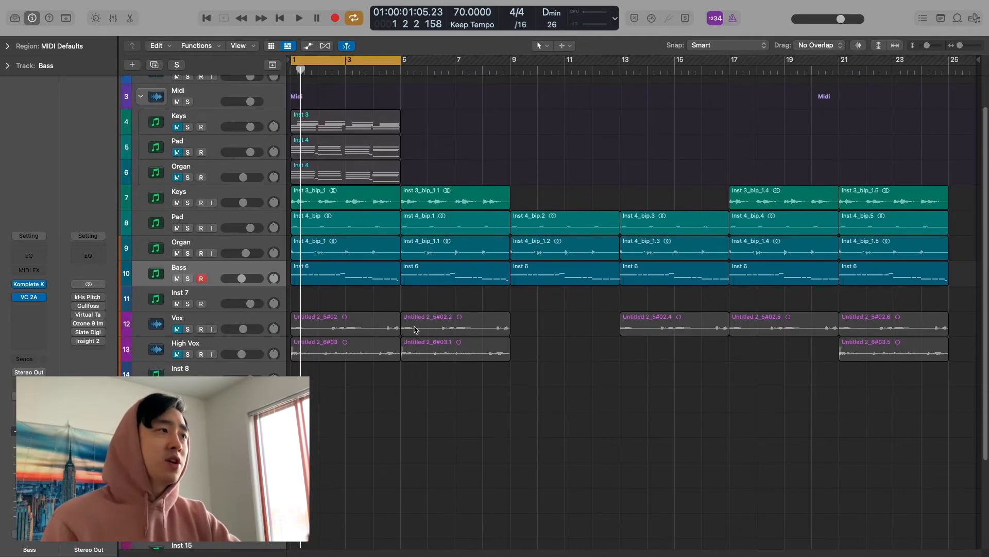
click(209, 325)
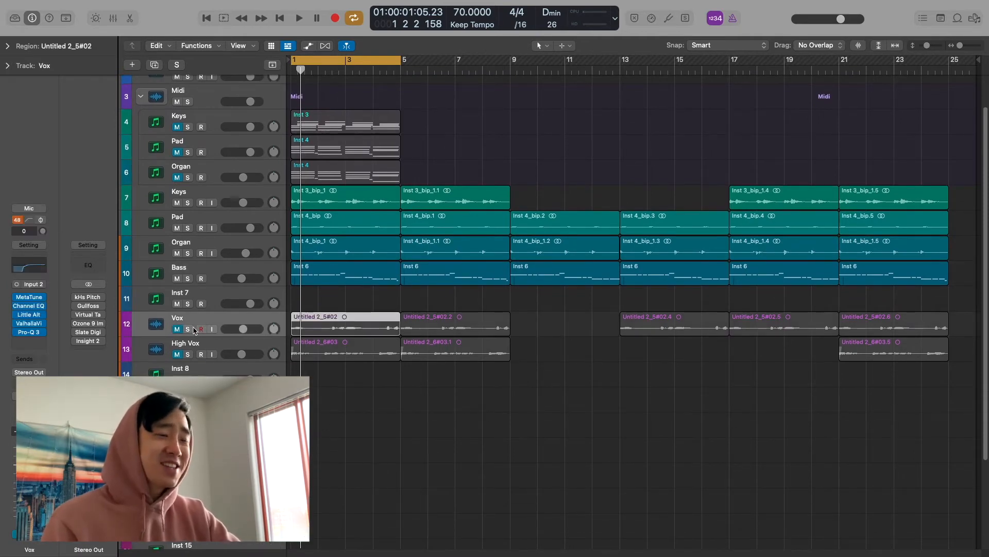
click(188, 329)
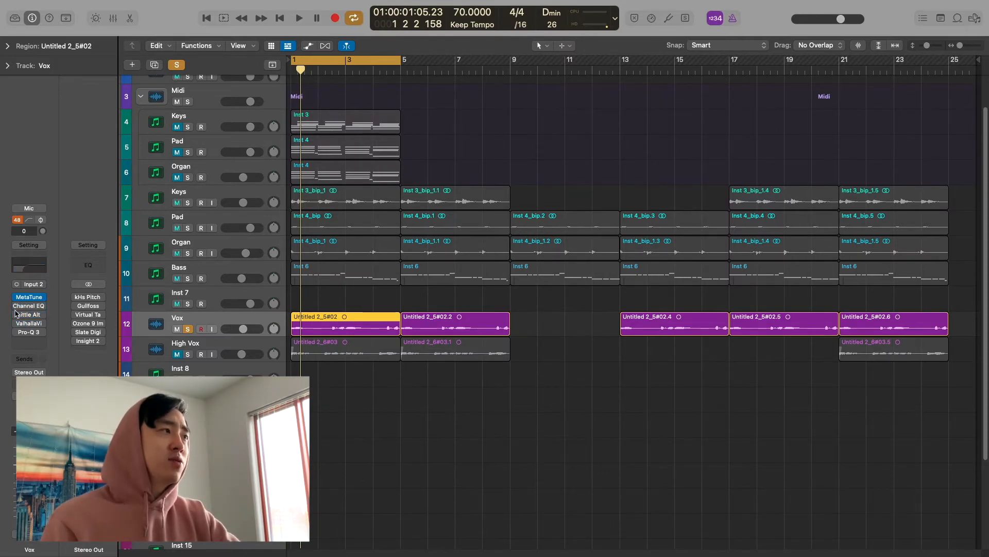
key(space)
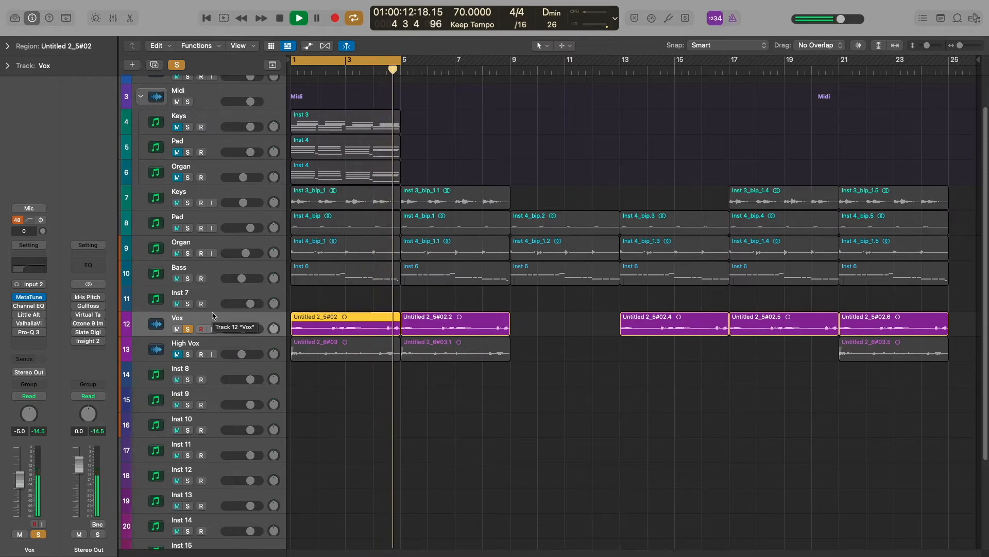
key(space)
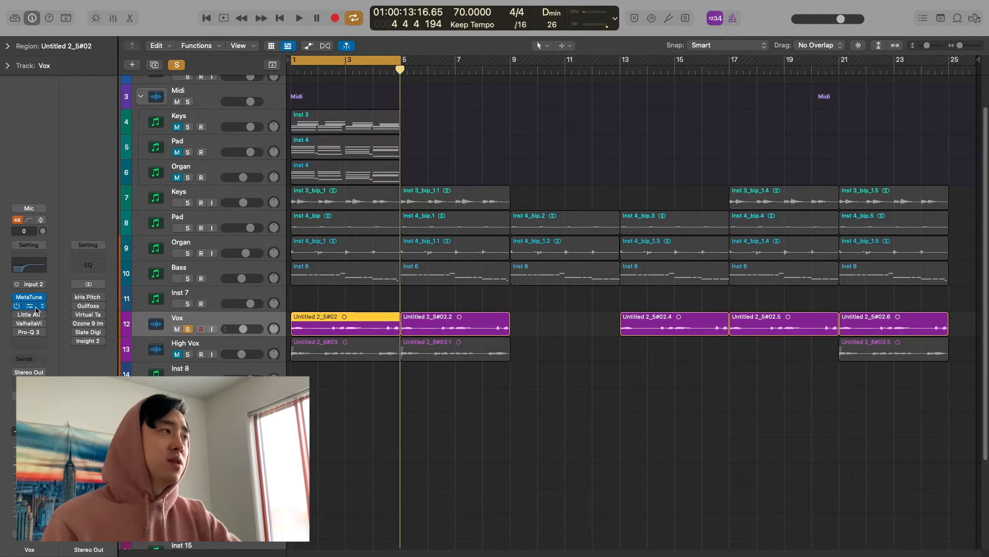
- Re-enable and examine the Vox's Channel EQ, Little AlterBoy, ValhallaVintageVerb and Pro-Q 3 Band Pass Narrow filter, and play the processed vocal
click(29, 305)
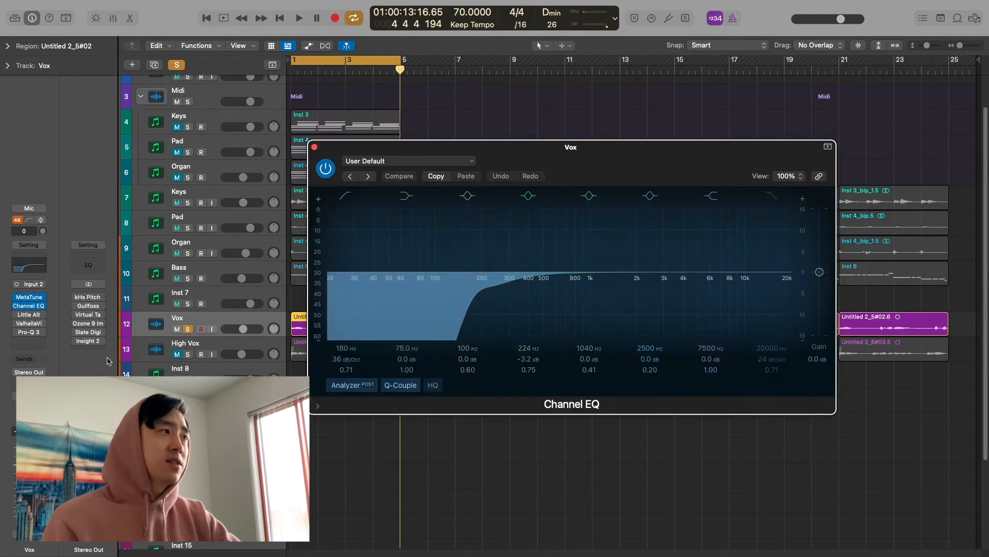
click(14, 315)
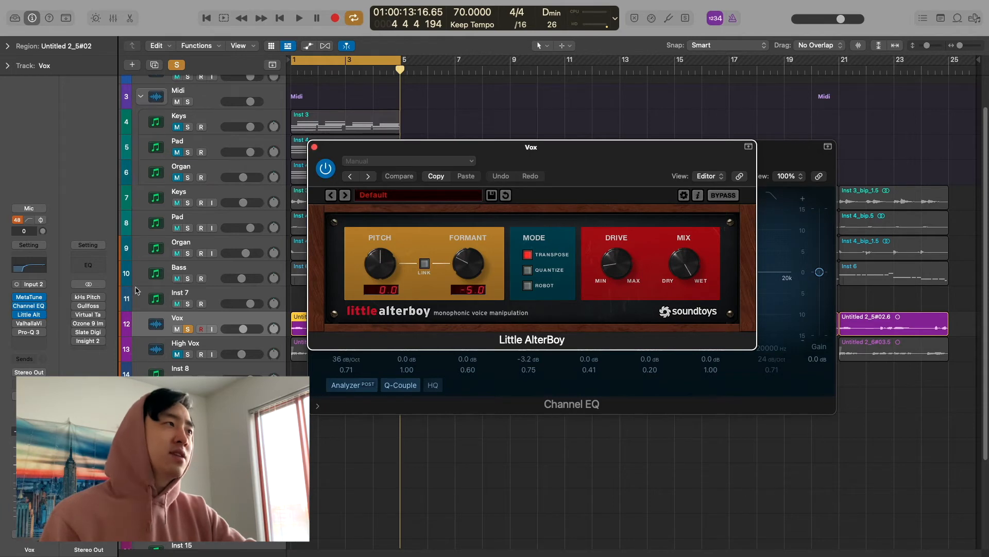
click(17, 323)
click(31, 323)
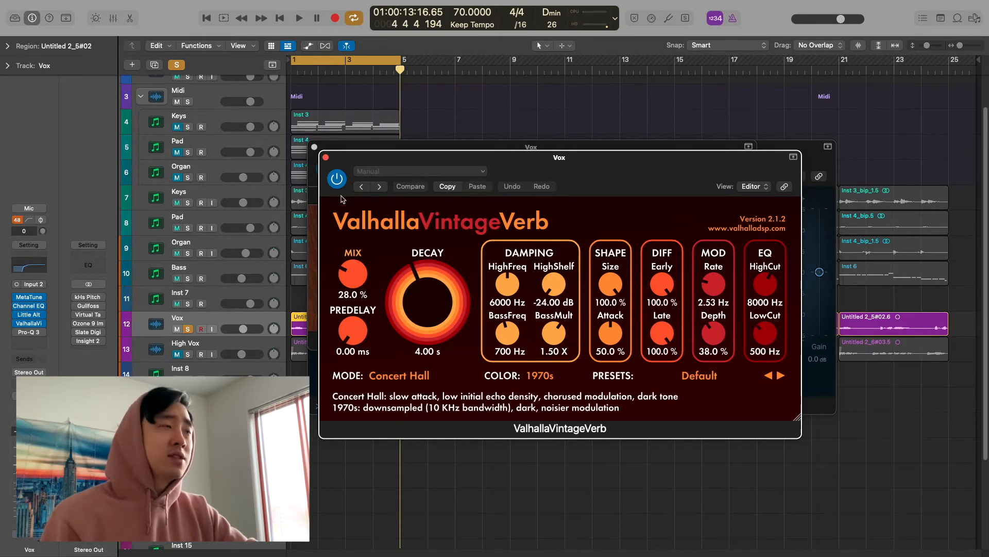
click(19, 333)
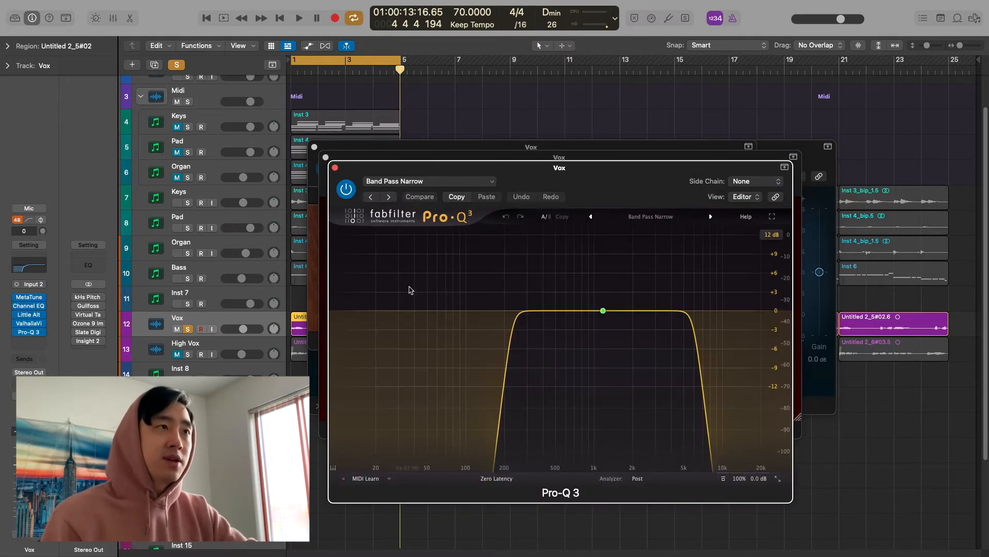
mouse_move(598, 304)
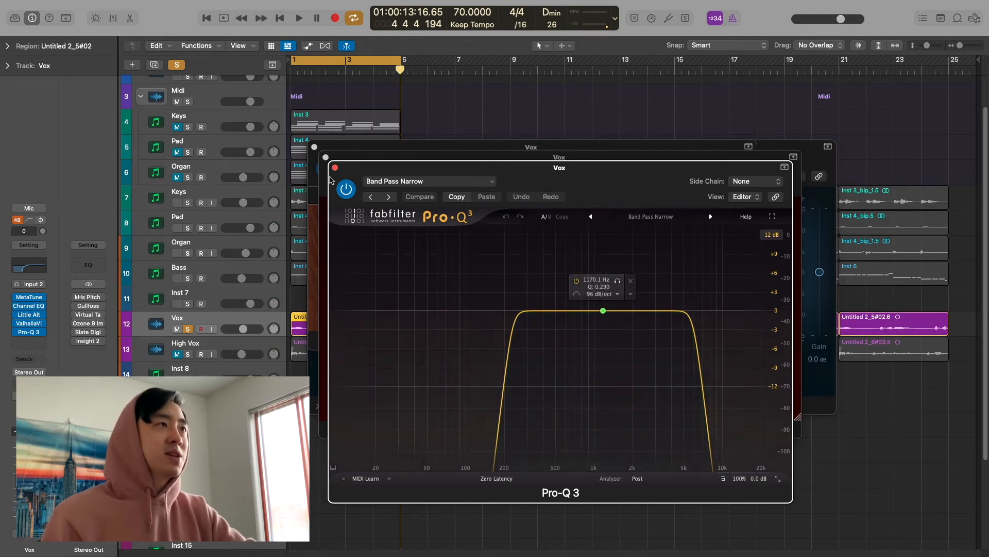
key(space)
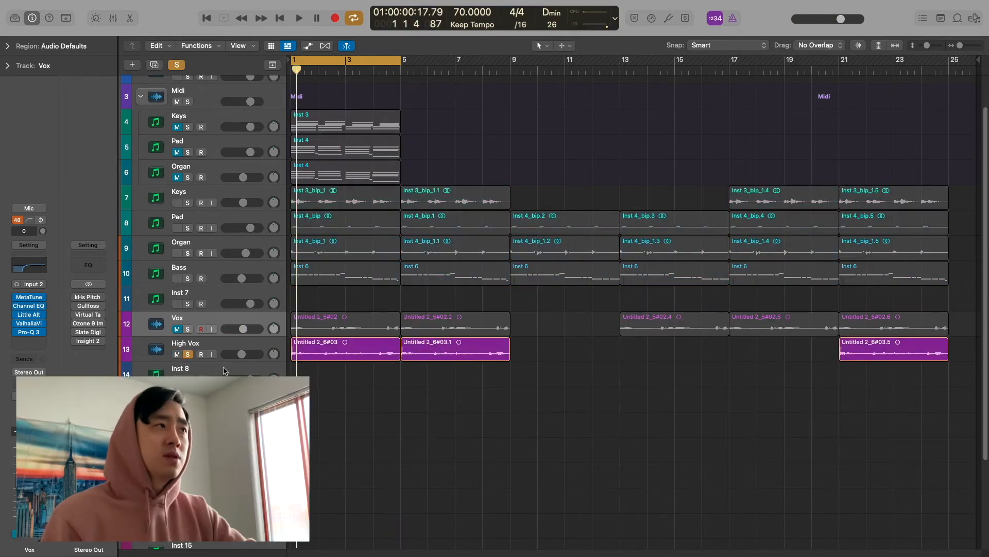
- Select the soloed High Vox track and play its loop with only MetaTune active
click(212, 346)
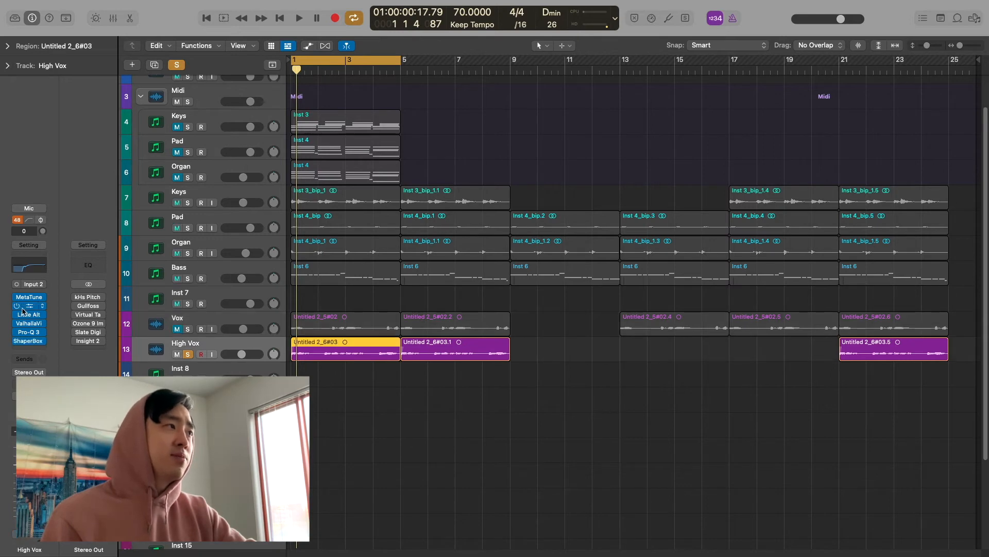
key(space)
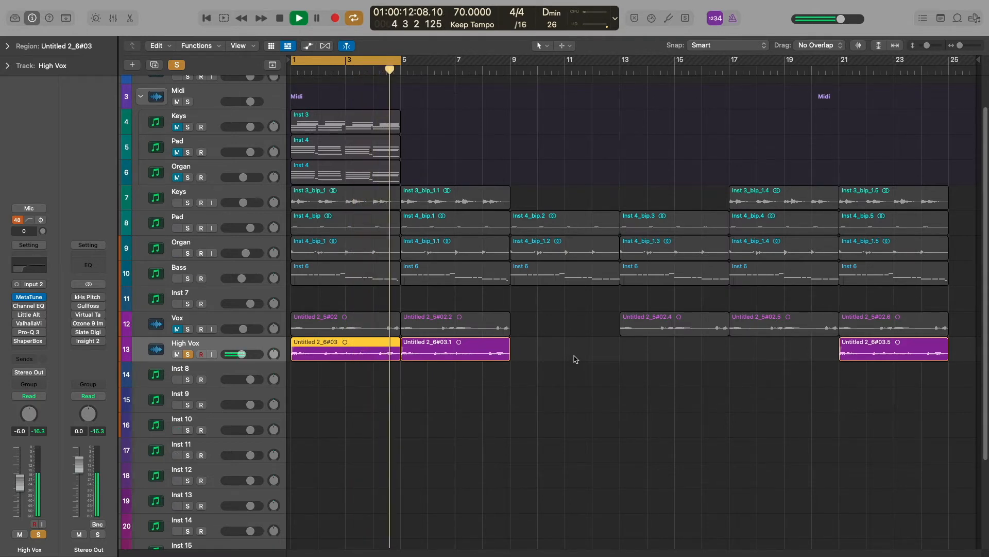
key(space)
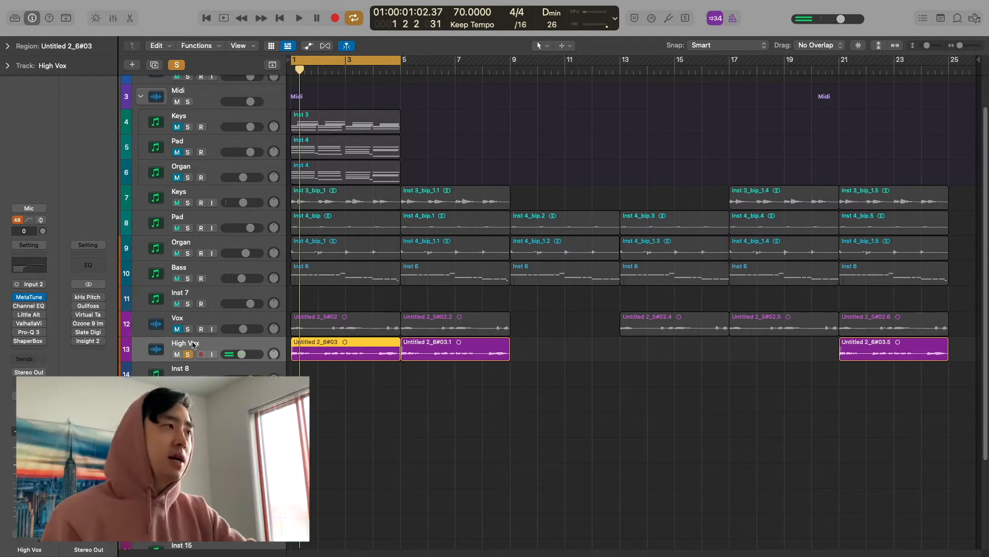
- Re-enable and examine the High Vox's Channel EQ, Little AlterBoy, ValhallaVintageVerb, Pro-Q 3 and ShaperBox 2, play the processed part and close the plug-in window
click(31, 308)
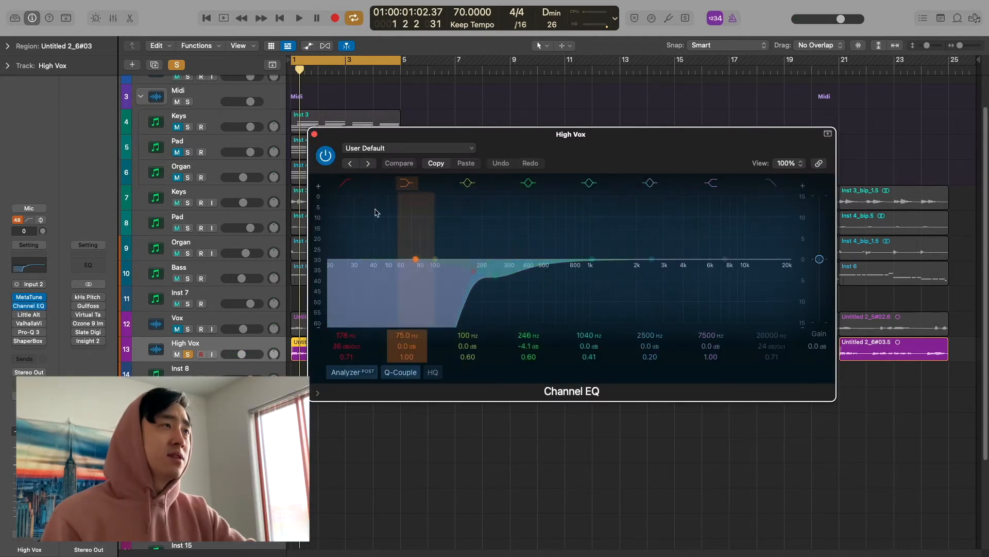
click(29, 315)
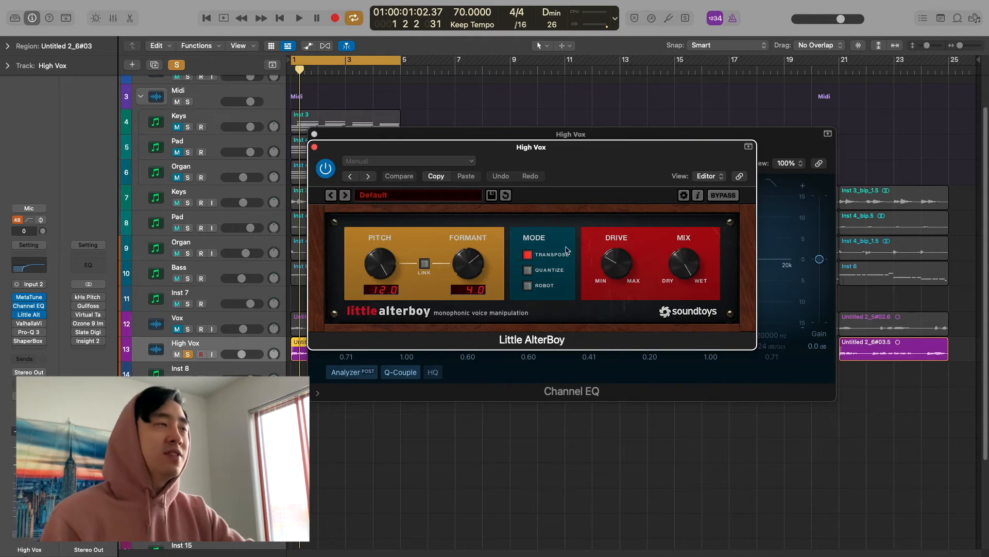
click(26, 323)
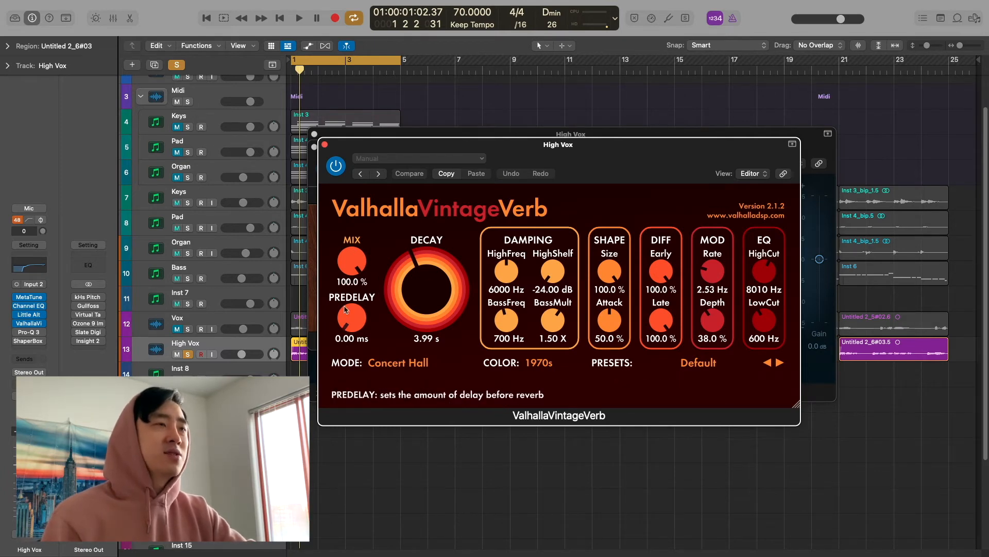
click(18, 333)
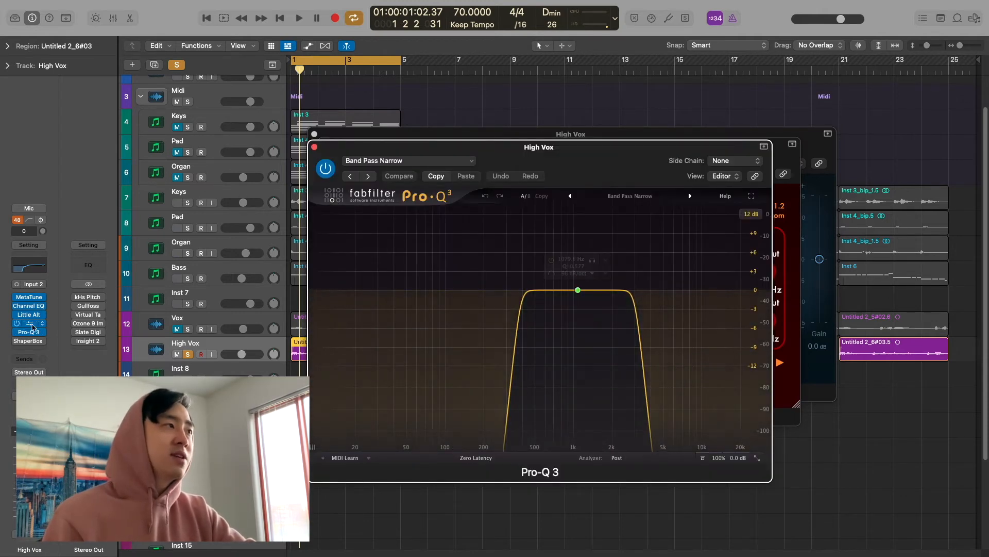
click(22, 342)
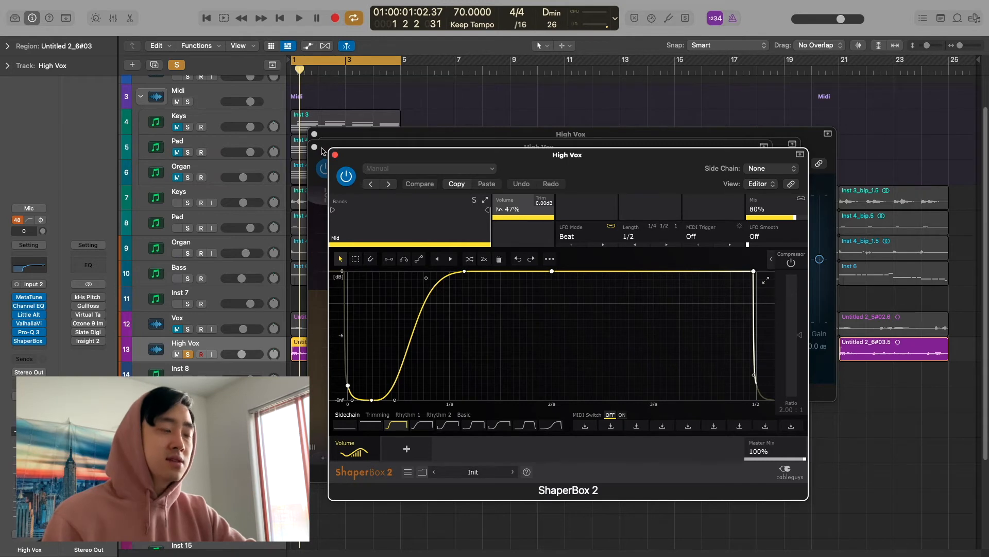
key(space)
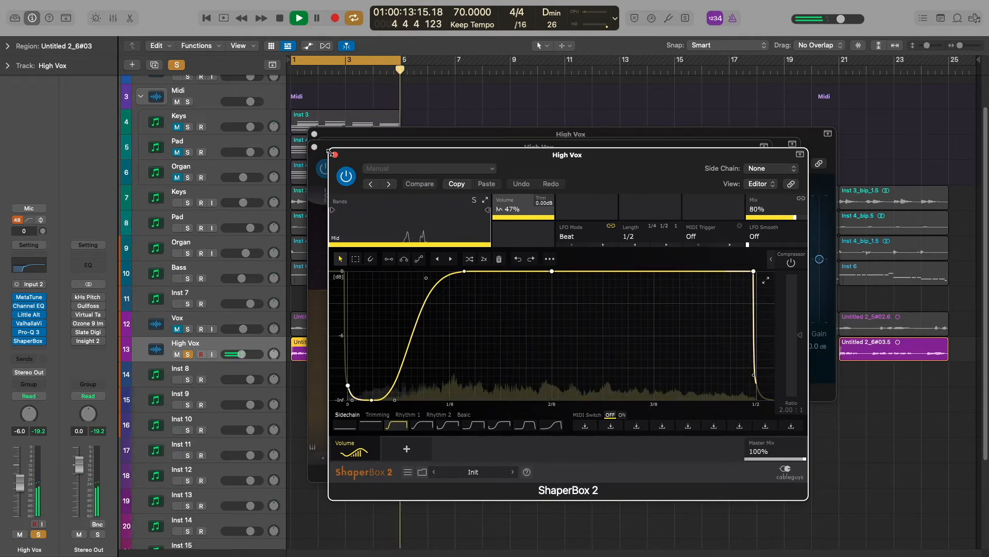
key(space)
click(335, 155)
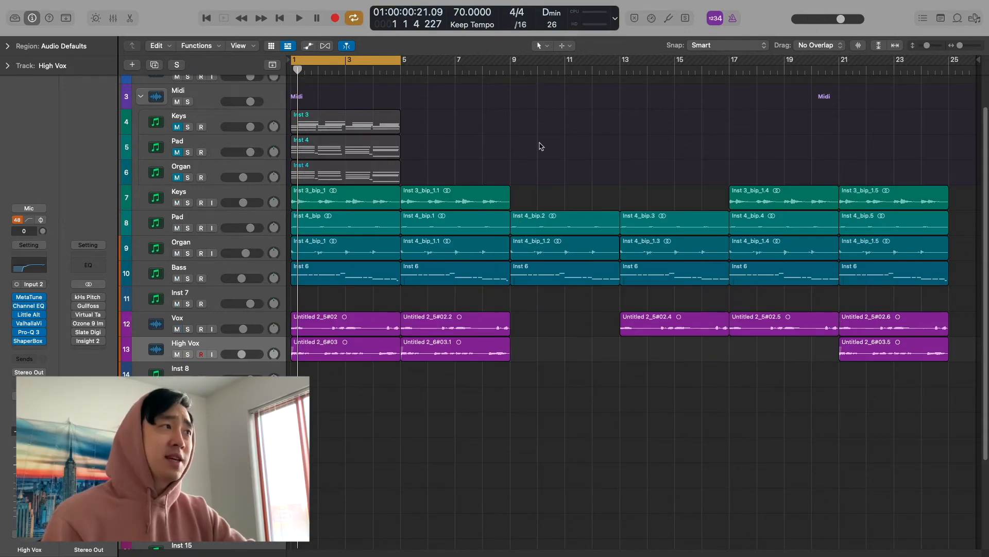
- Play all the tracks together without any solo and collapse the Midi track stack
key(space)
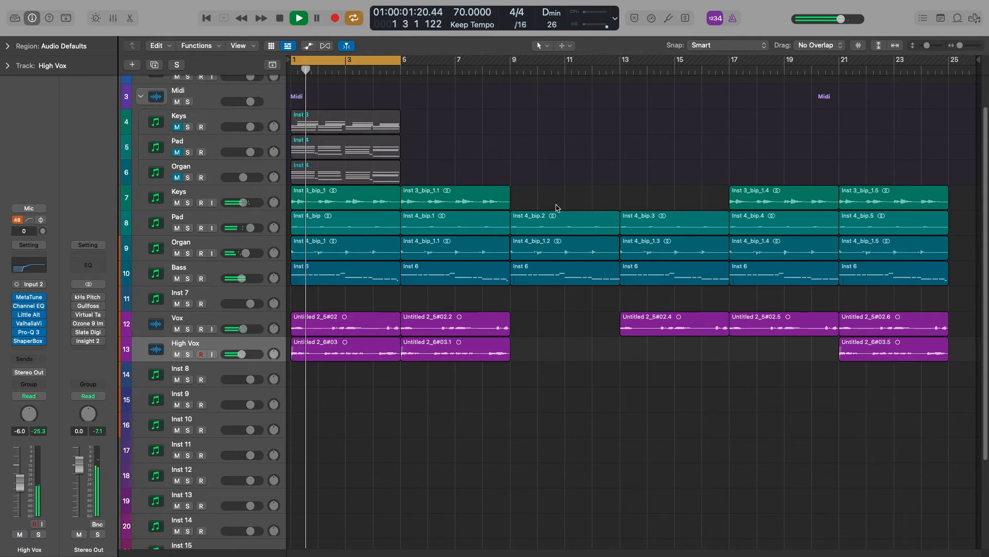
scroll(554, 208, up, 2)
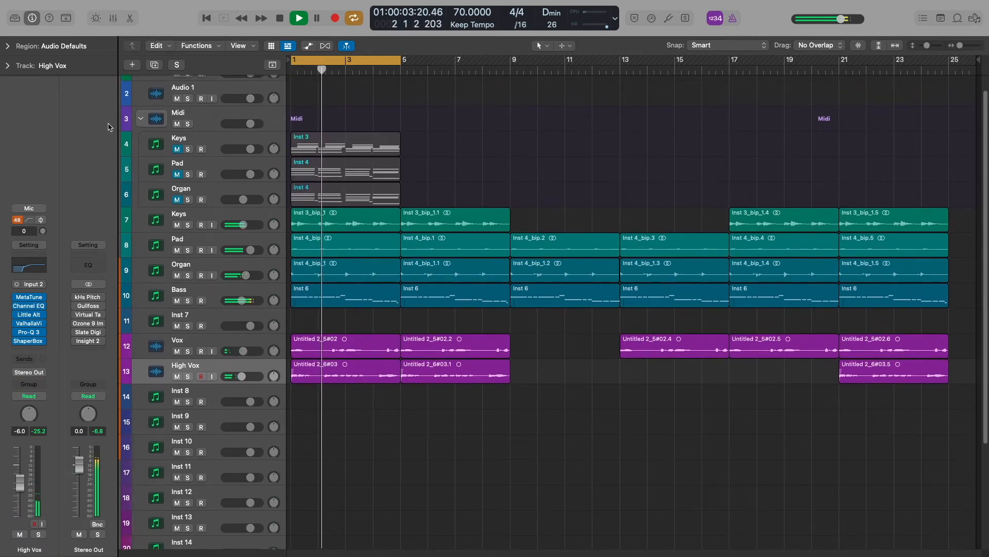
click(140, 119)
scroll(392, 374, up, 1)
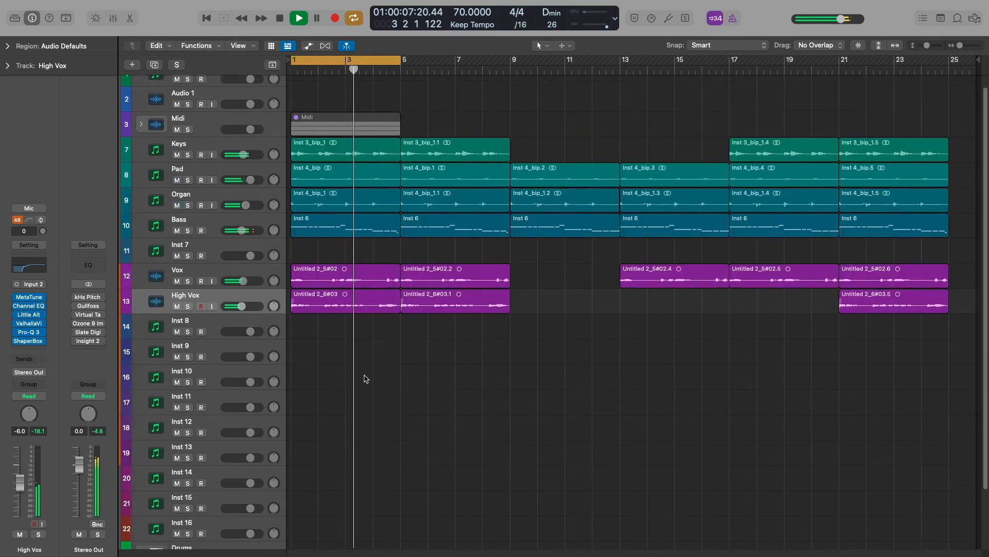
scroll(364, 377, up, 1)
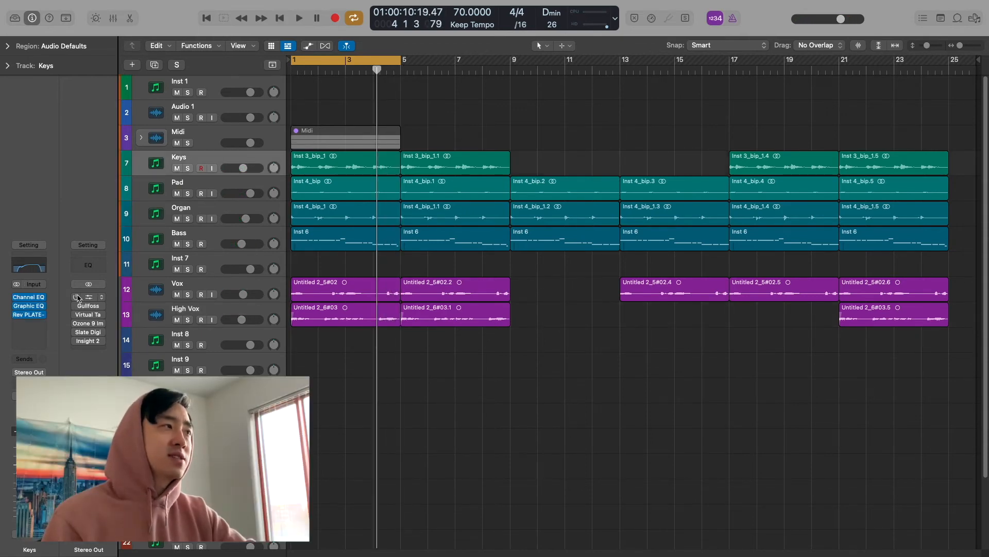
- Enable the kHs Pitch Shifter at -2.00 on the Stereo Out, play the pitched-down mix and close the plug-in window
click(94, 298)
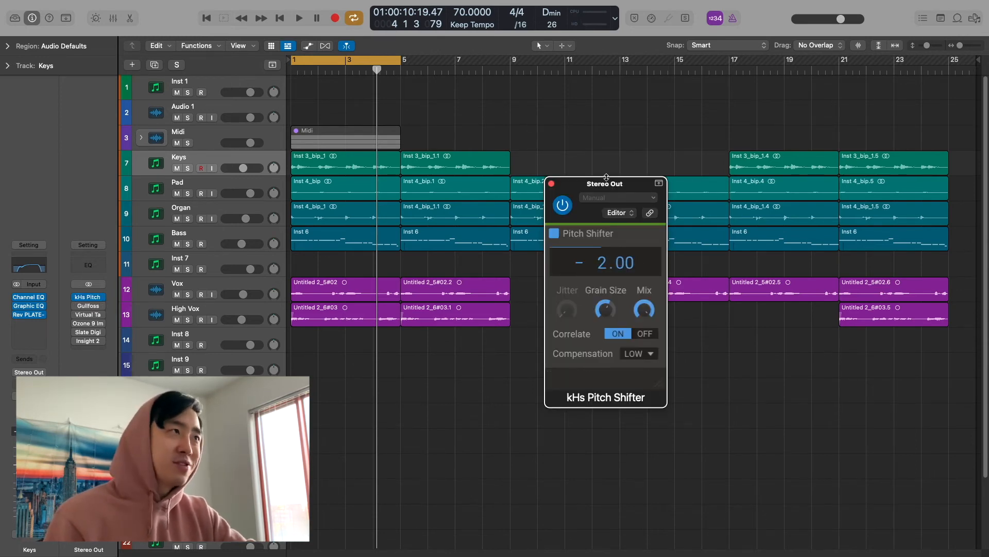
key(space)
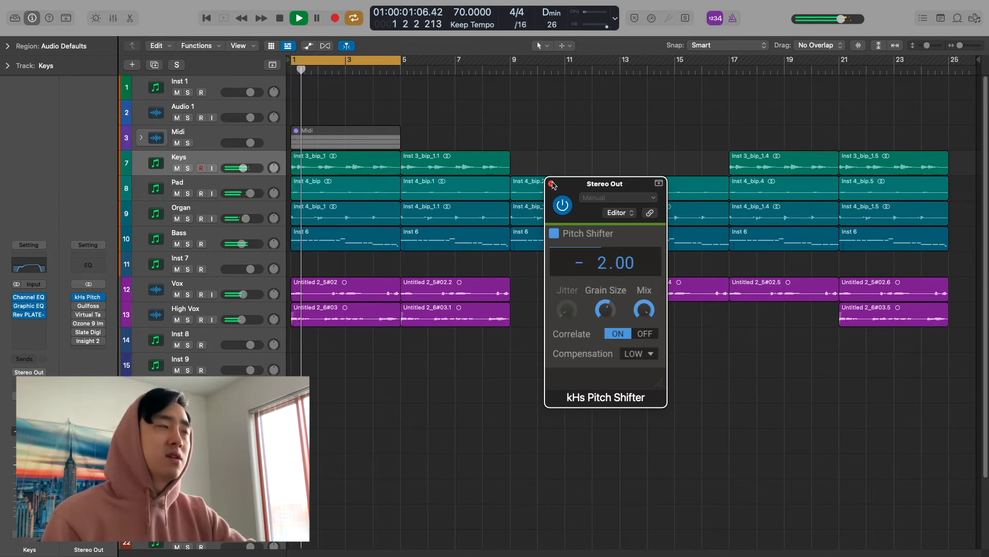
key(space)
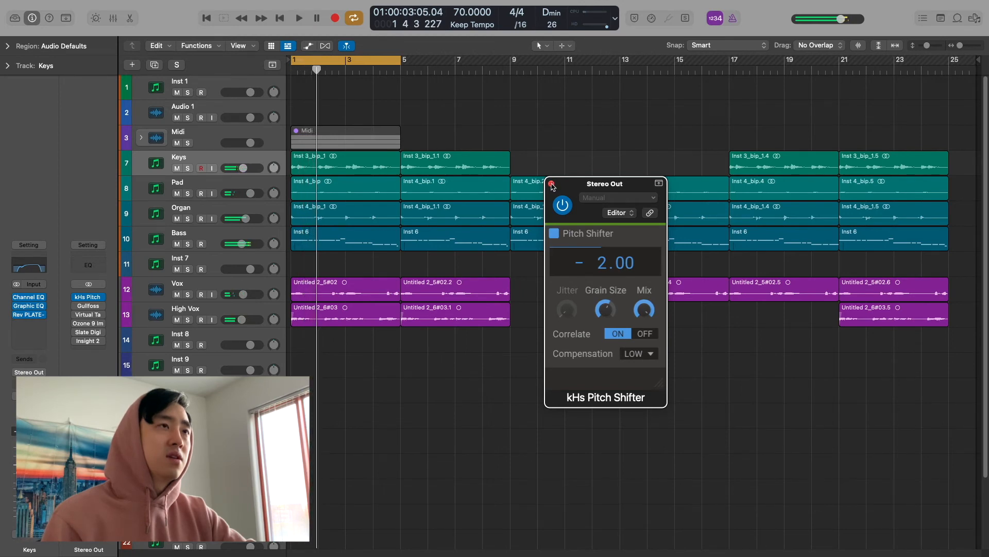
click(552, 184)
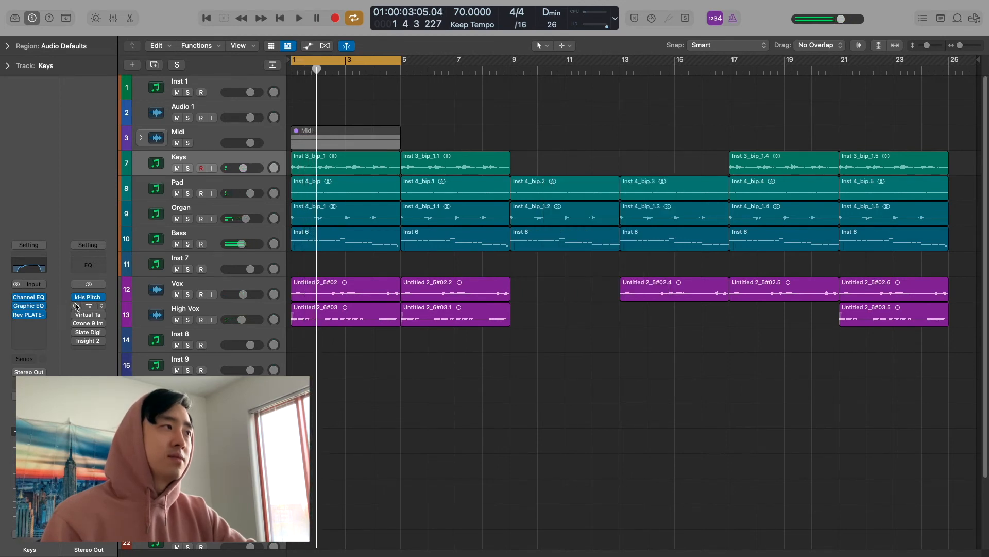
- Enable Gullfoss, Virtual Tape Machines and Ozone 9 Imager on the Stereo Out and examine the settings of each
click(93, 307)
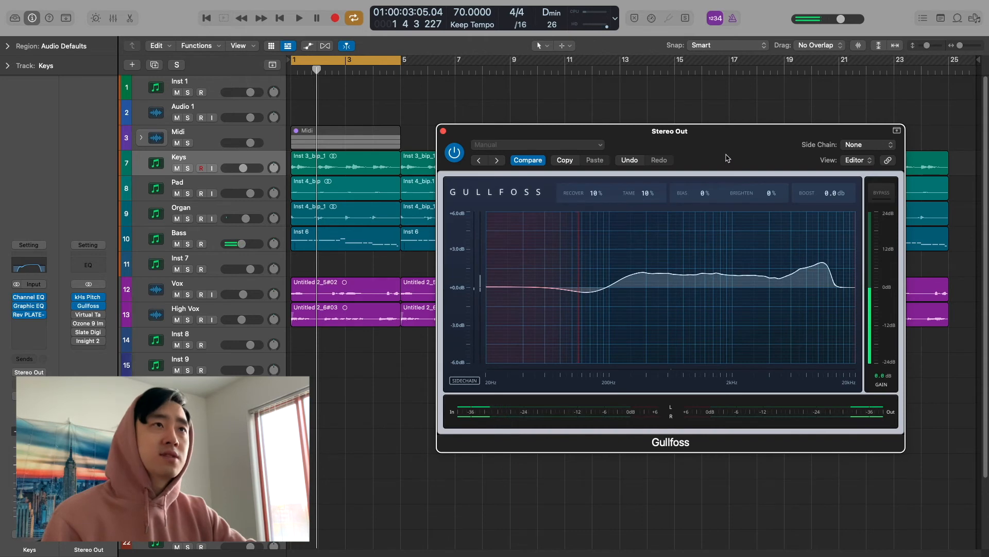
drag(728, 158, 689, 155)
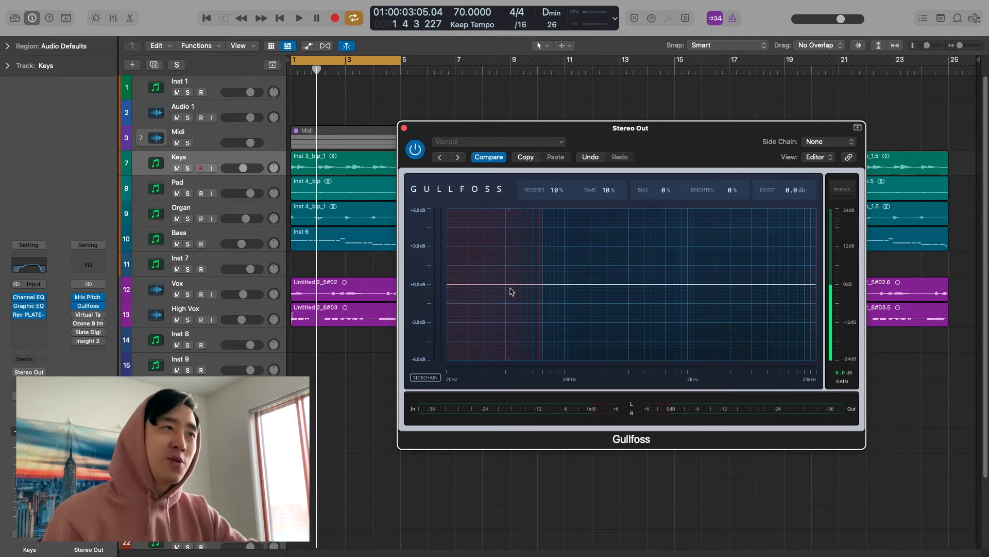
click(84, 315)
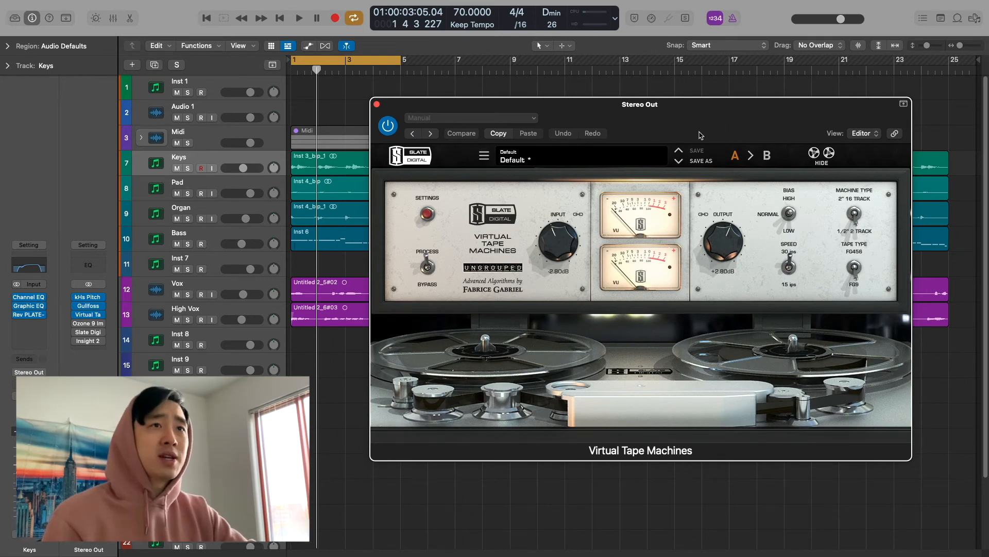
click(76, 324)
click(89, 323)
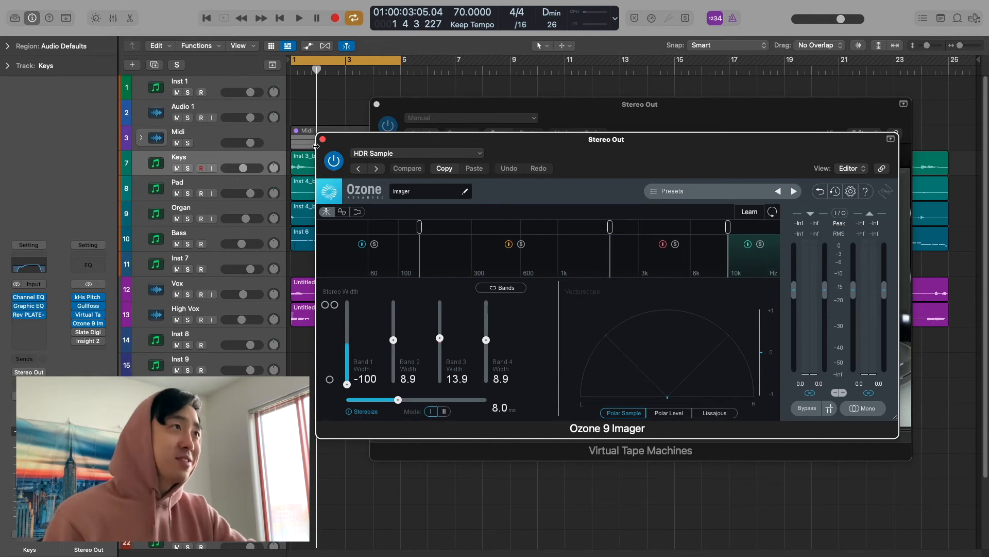
- Enable Slate Digital FG-X on the Stereo Out, go over its FG Level gain, and play the mix through the master chain
click(89, 332)
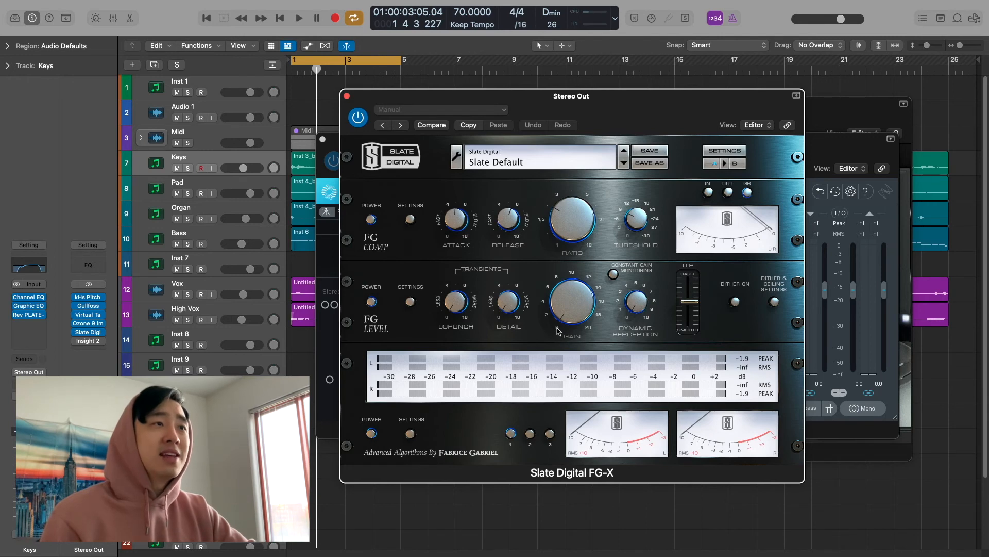
click(568, 314)
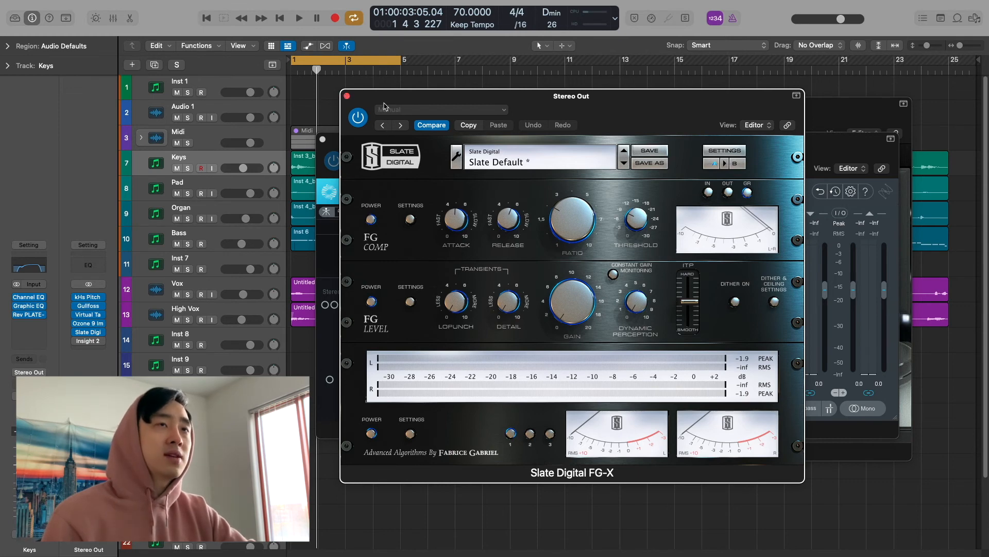
key(space)
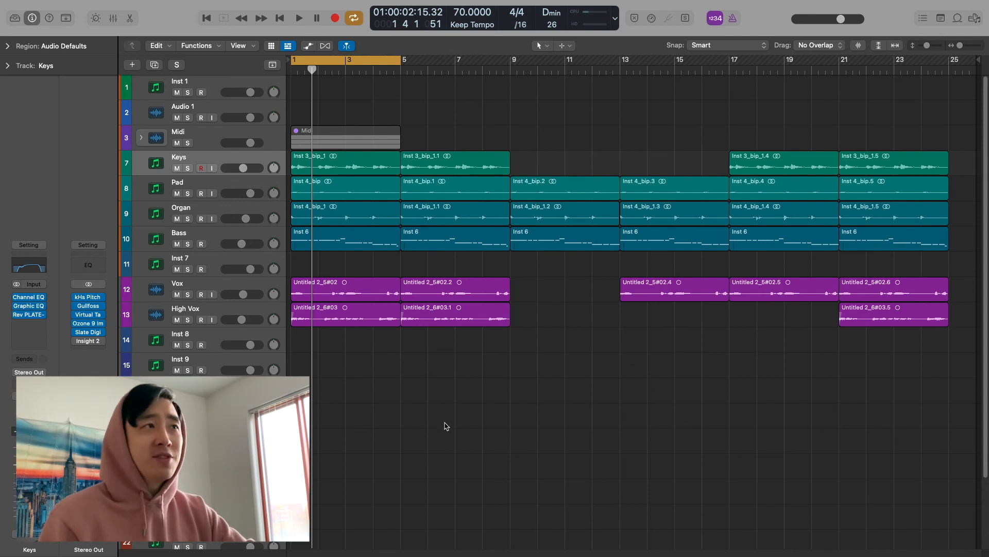
right_click(441, 419)
click(414, 396)
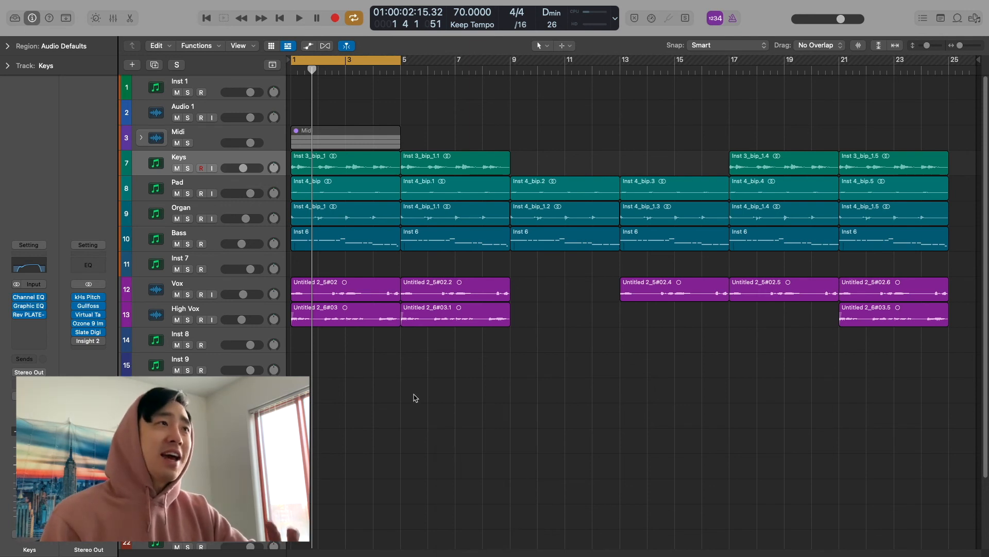